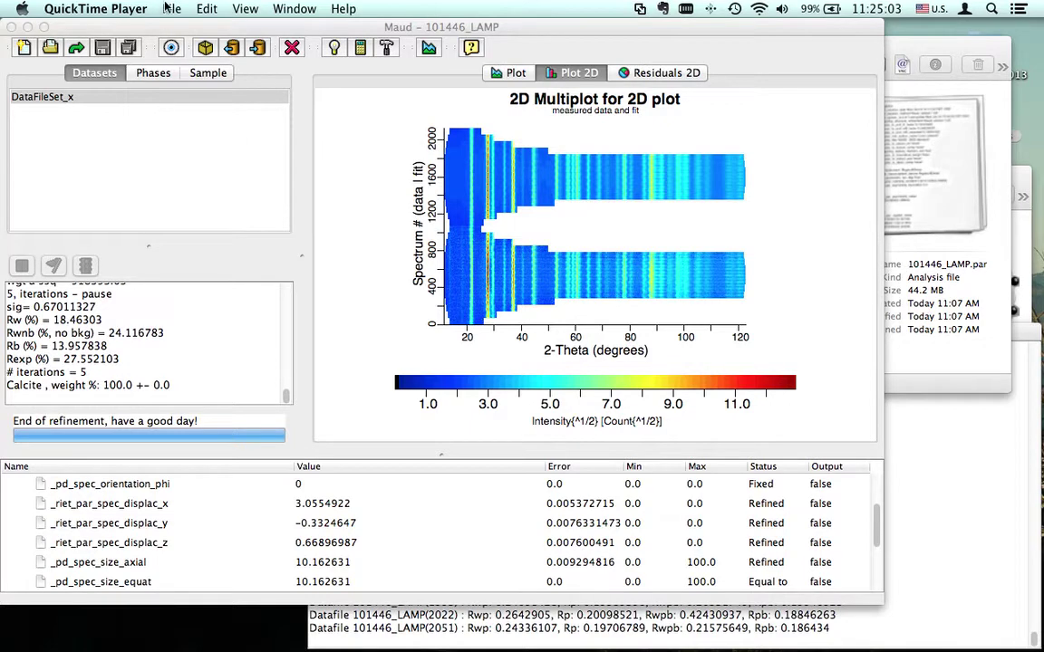
# Switch to Maud and review the refinement log, from the weighted sum-of-squares iterations to the final R factors
pyautogui.click(205, 35)
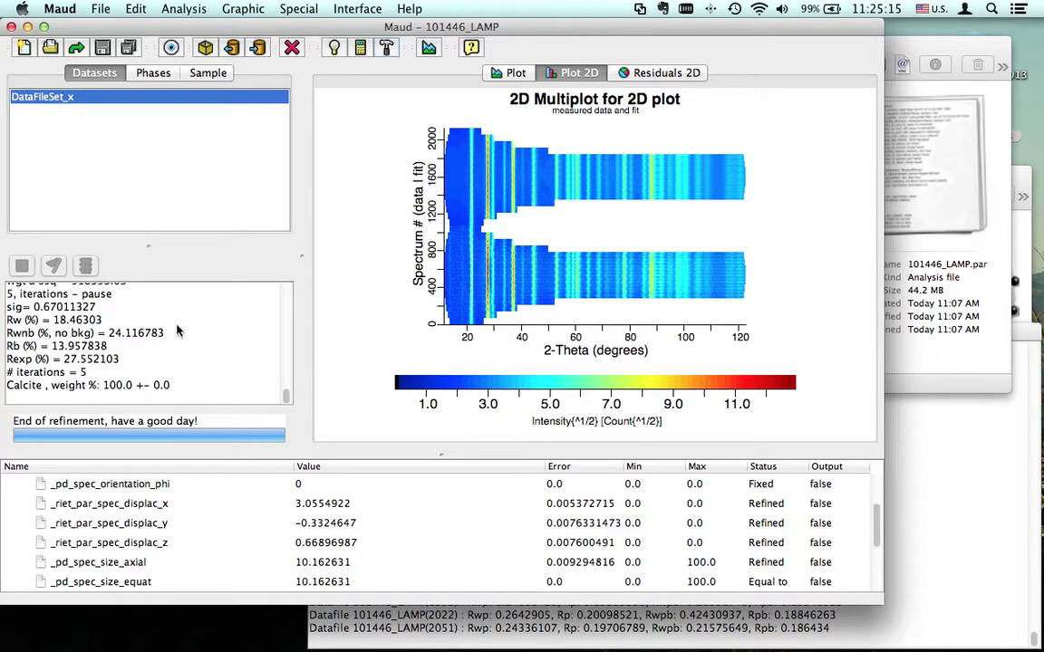
pyautogui.scroll(3, 158, 347)
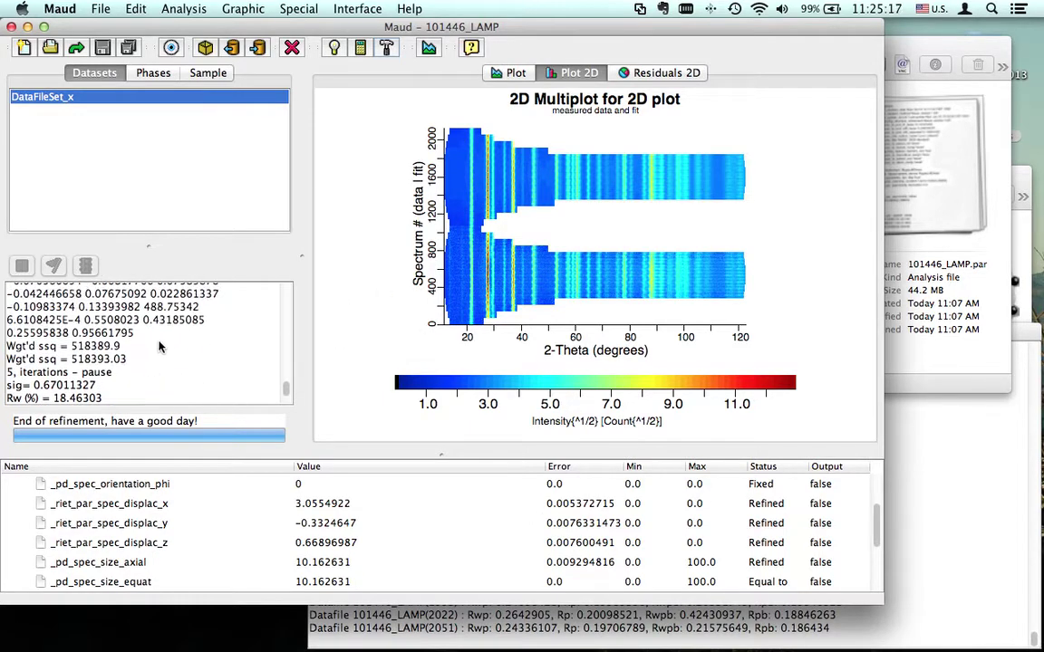
pyautogui.scroll(1, 217, 355)
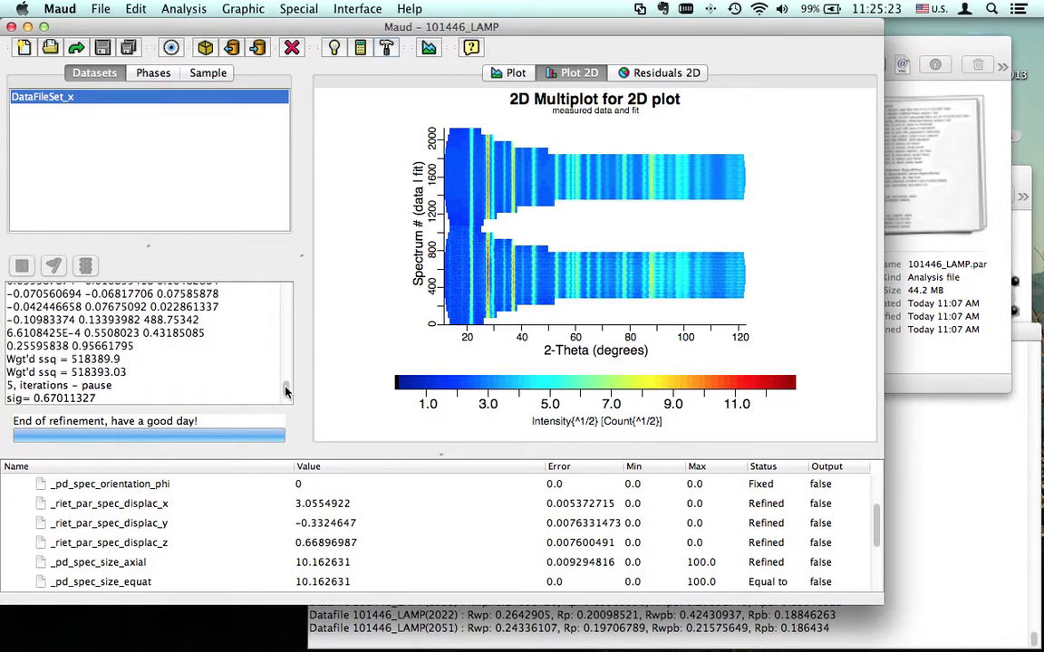
pyautogui.moveTo(285, 390); pyautogui.dragTo(286, 370)
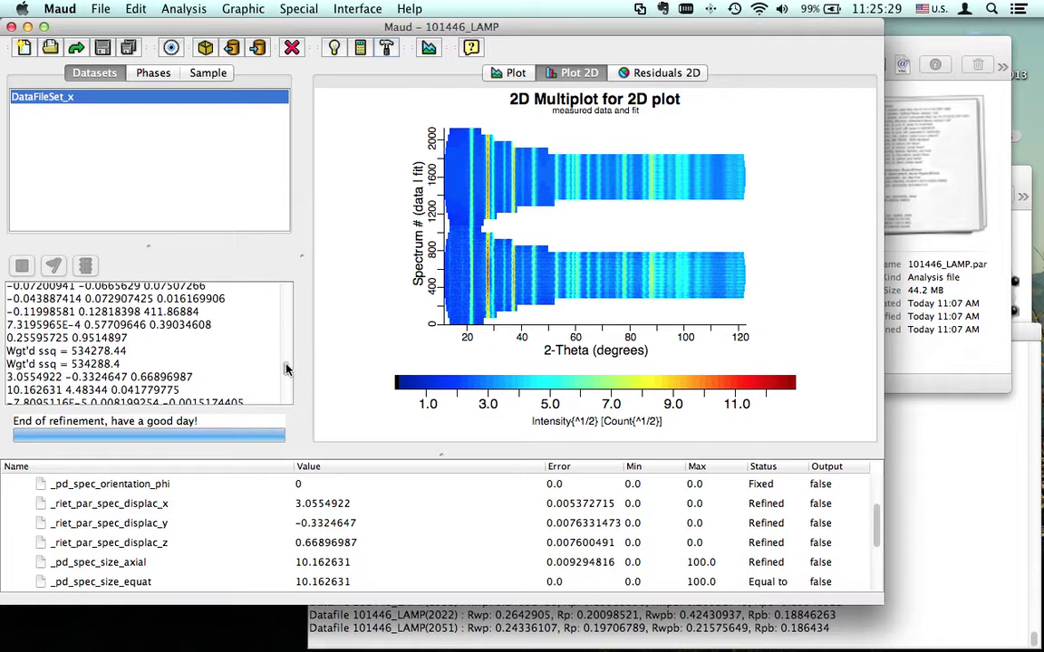
pyautogui.moveTo(285, 369); pyautogui.dragTo(285, 391)
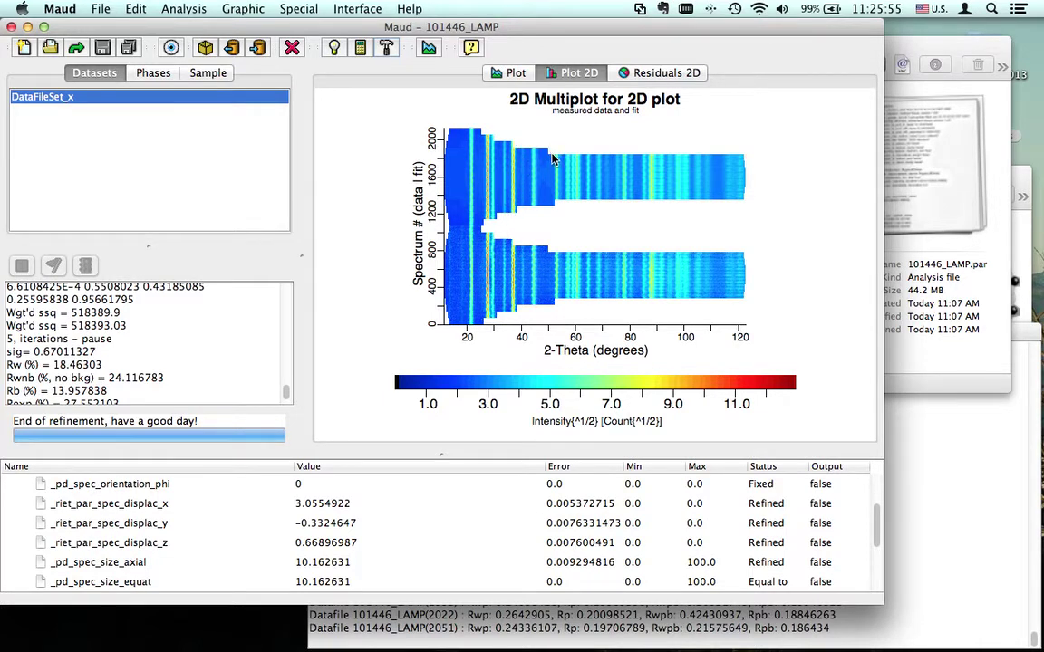
# Inspect the measured and fitted 2D plot closely around 51–54° 2-Theta, and review the specimen displacement and size parameters
pyautogui.moveTo(551, 159); pyautogui.dragTo(563, 305)
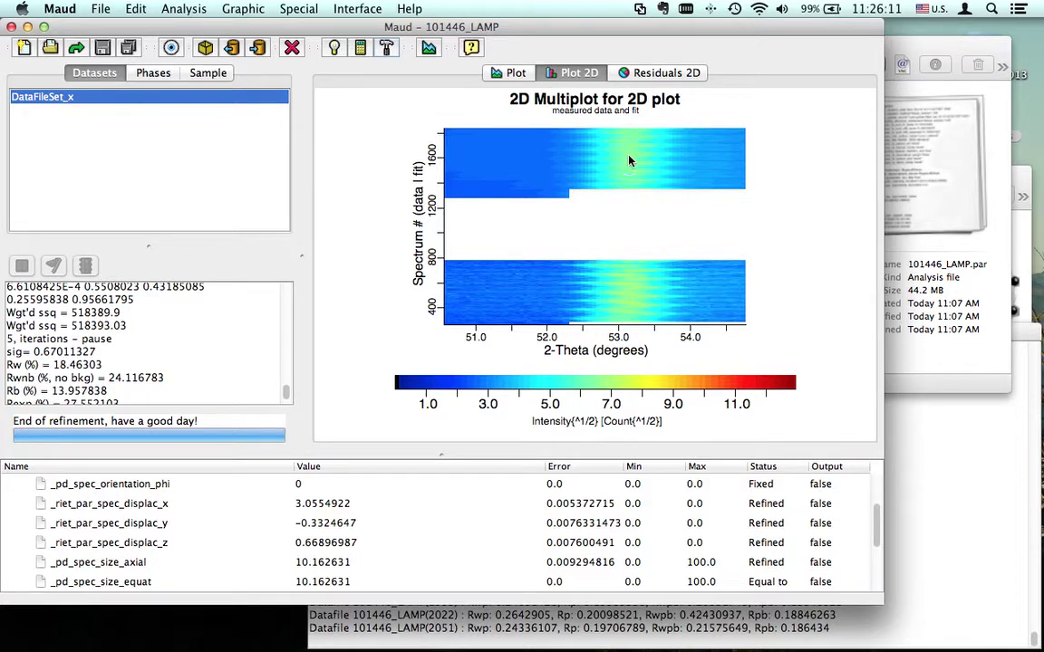
pyautogui.moveTo(630, 161); pyautogui.dragTo(553, 160)
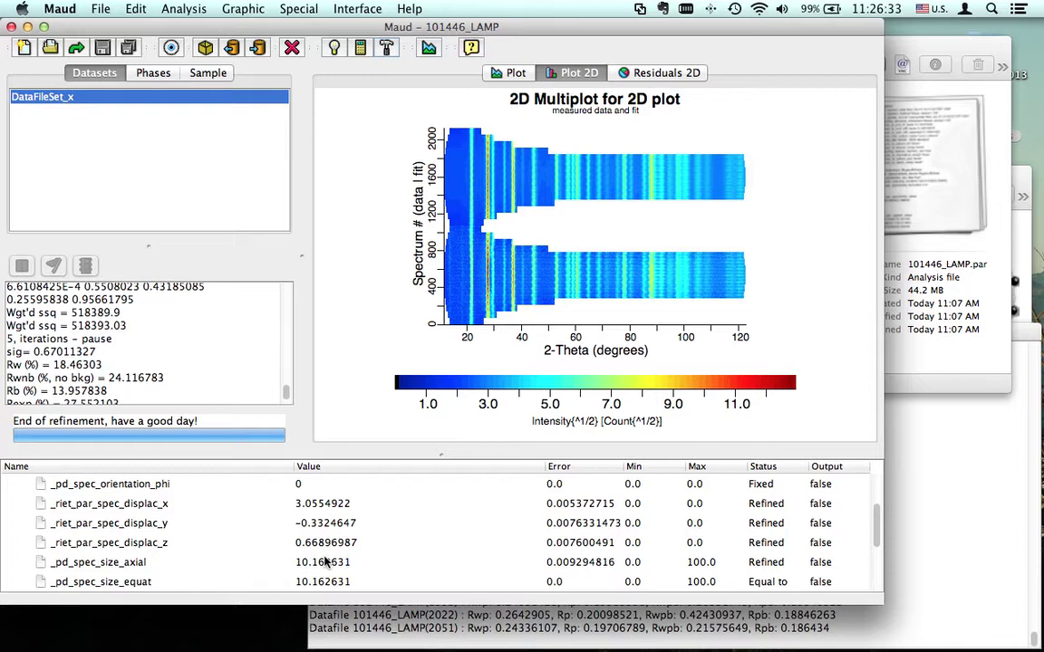
pyautogui.scroll(-1, 322, 560)
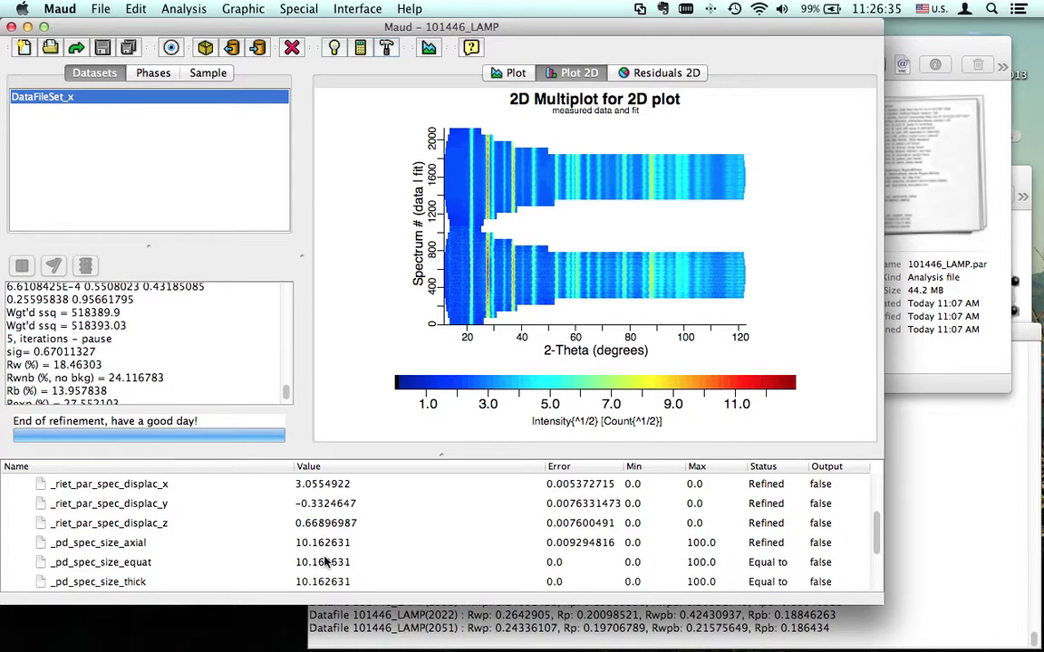
pyautogui.scroll(-1, 336, 556)
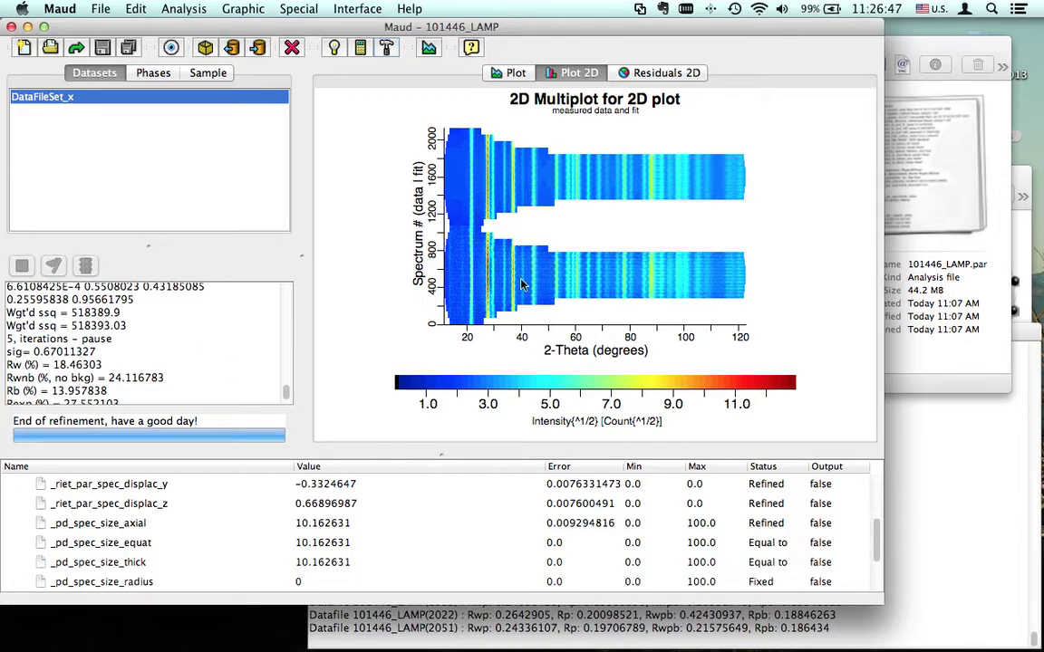
# Open the texture plot settings for the dataset and place their window clear of the dataset list
pyautogui.click(253, 11)
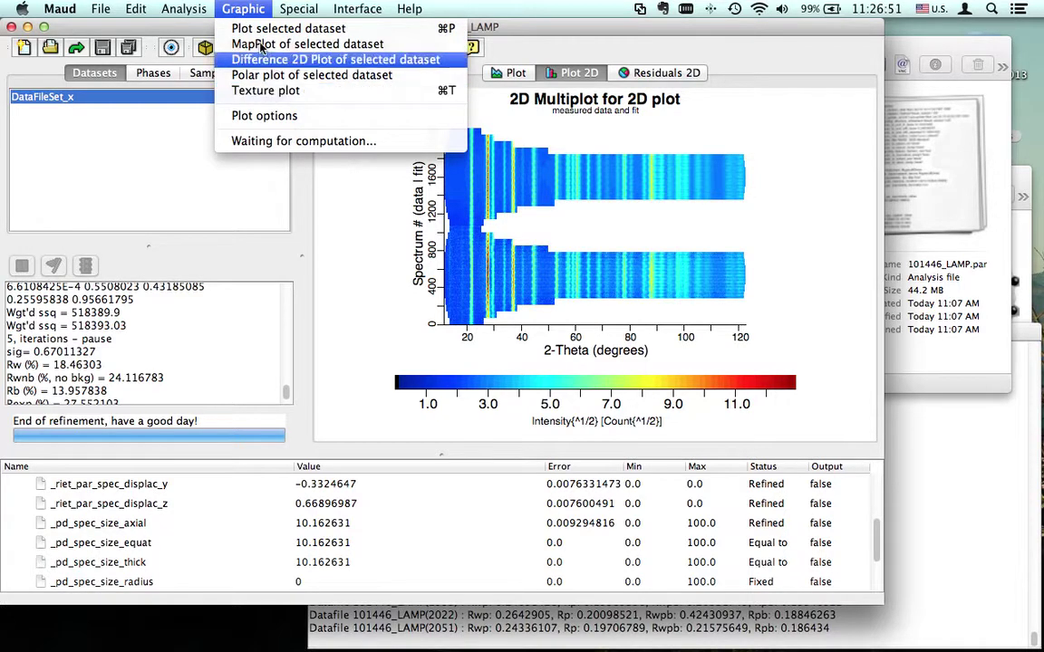
pyautogui.click(255, 10)
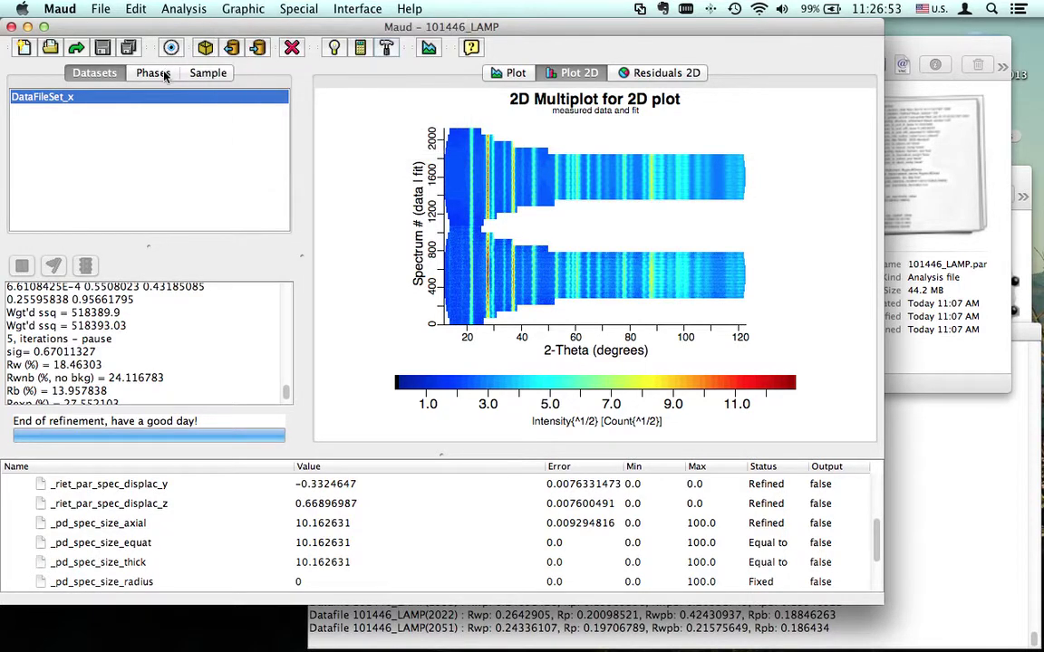
pyautogui.click(260, 10)
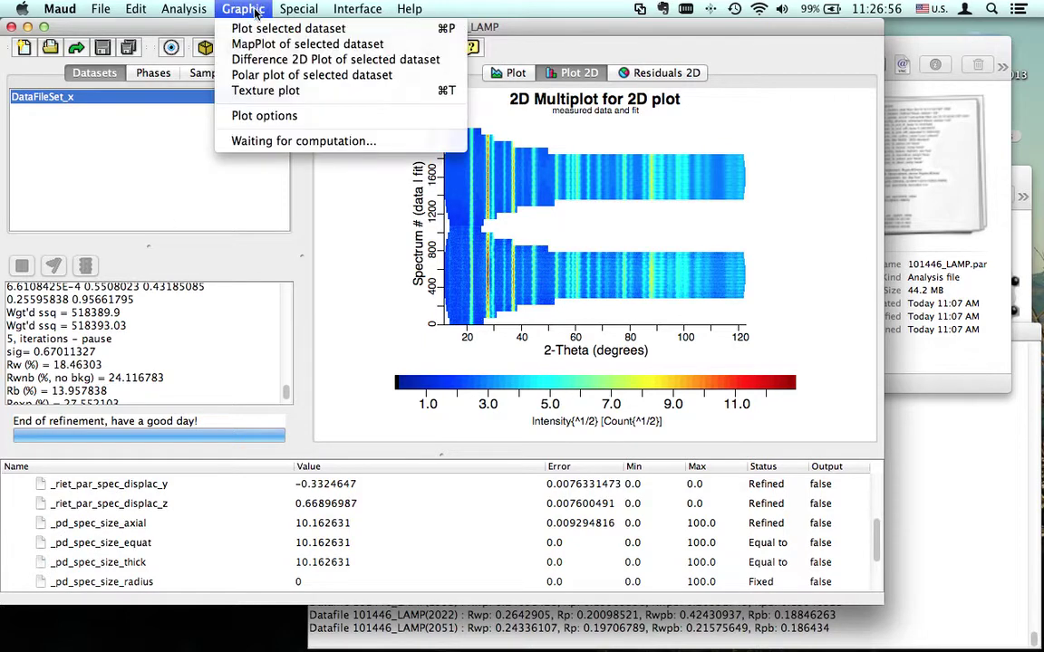
pyautogui.click(272, 91)
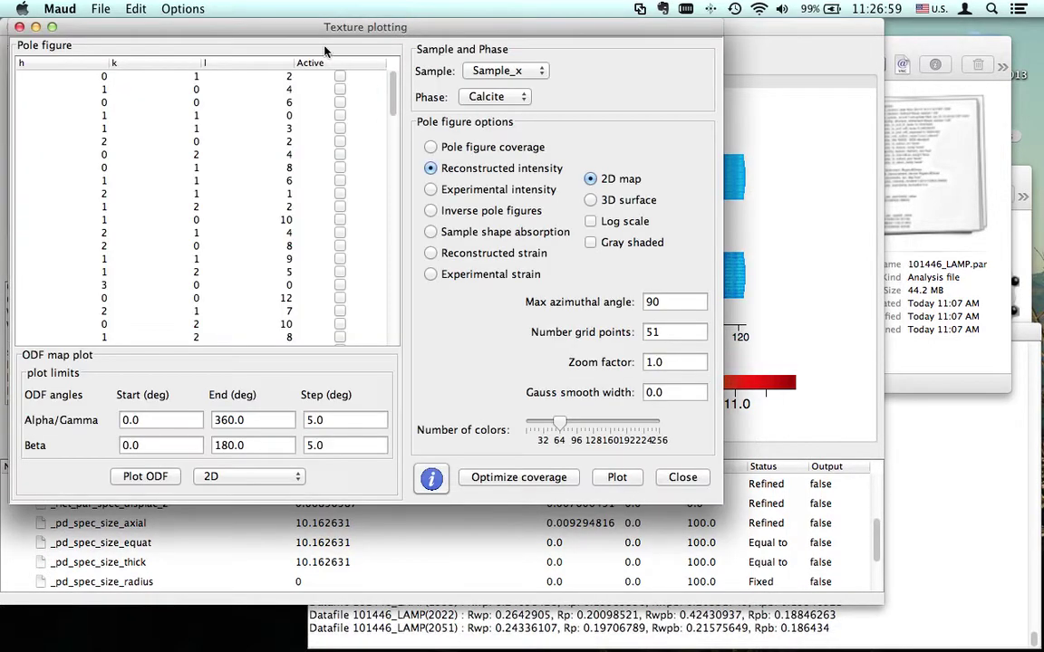
pyautogui.moveTo(249, 25); pyautogui.dragTo(425, 55)
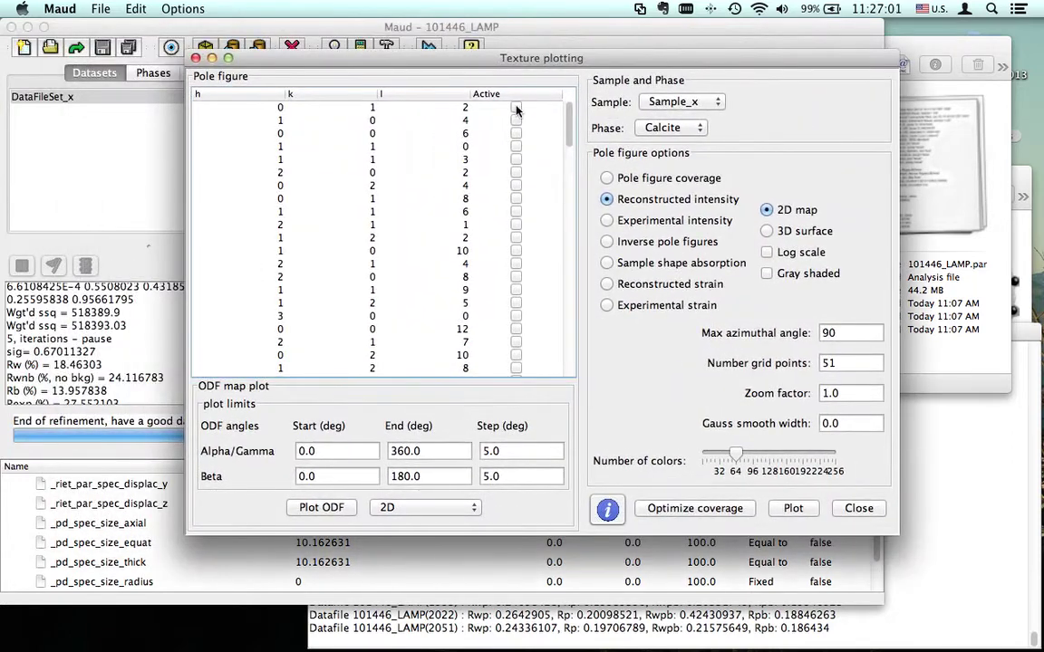
# Activate the 012, 104, 006 and 110 pole figures of the Calcite phase for plotting
pyautogui.click(515, 107)
pyautogui.click(515, 120)
pyautogui.click(516, 133)
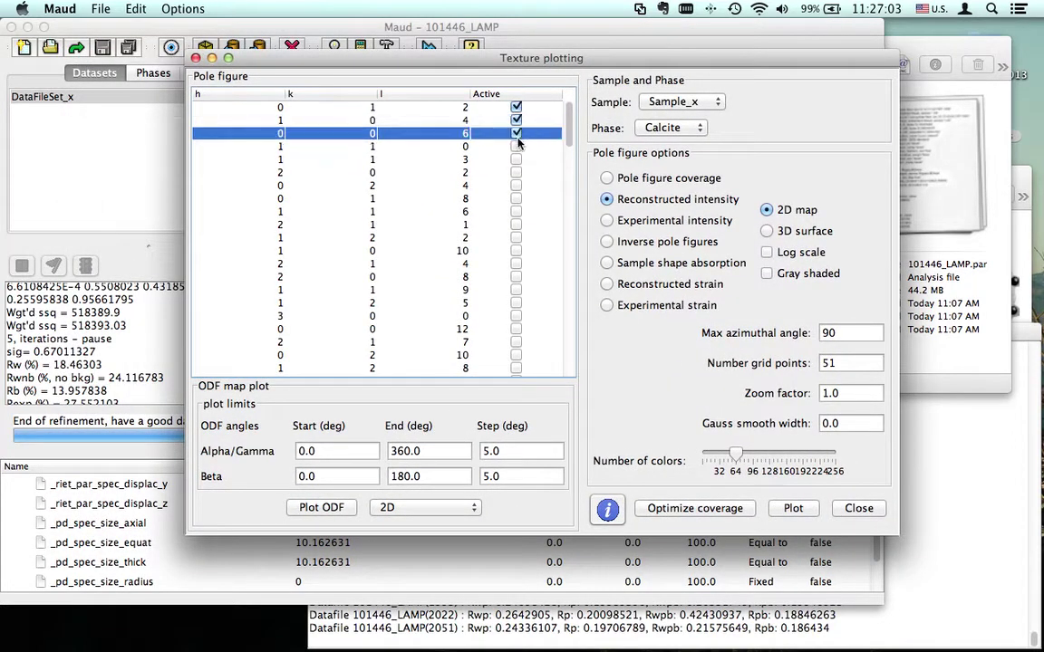
pyautogui.click(516, 146)
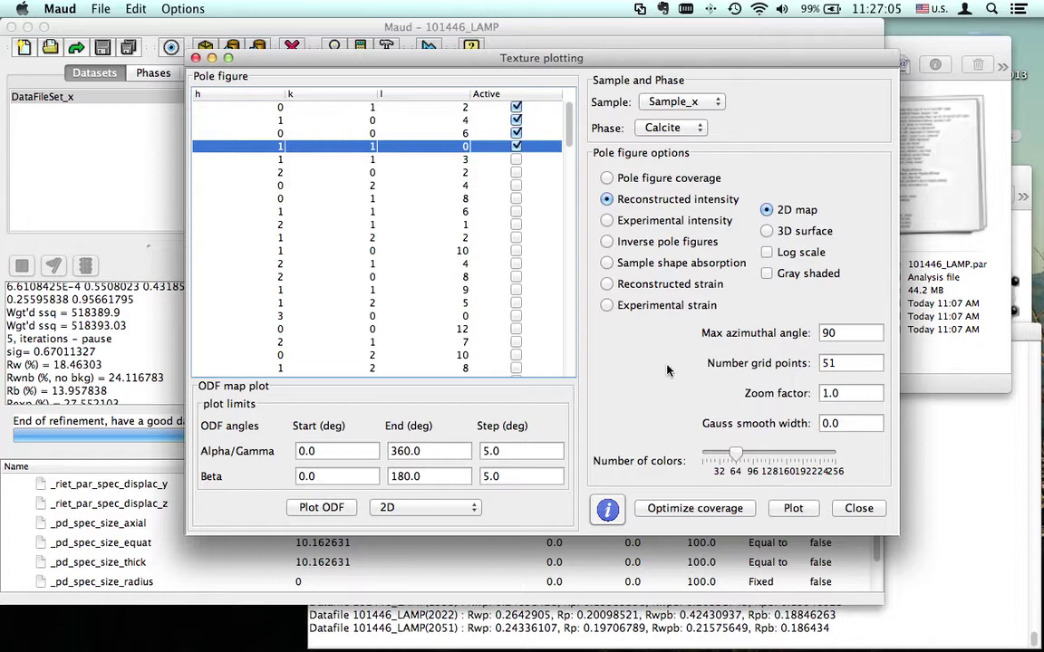
# Plot the reconstructed pole figures with 101 grid points, accepting the proposed intensity range, and close the plot after viewing
pyautogui.click(825, 363)
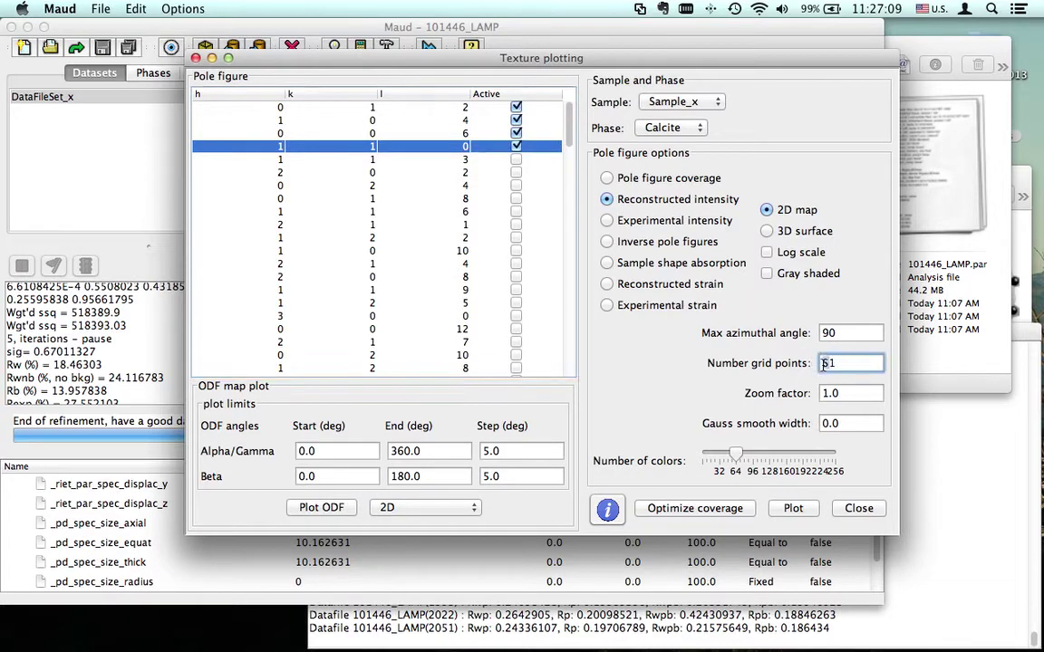
pyautogui.press('BackSpace')
pyautogui.write('101')
pyautogui.click(792, 509)
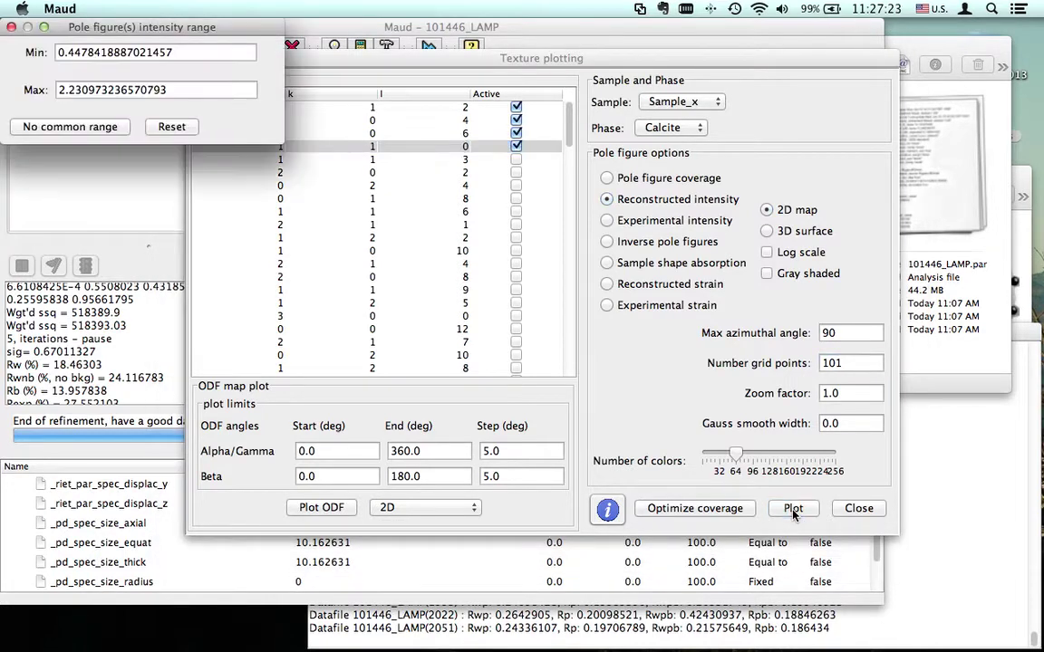
pyautogui.click(238, 126)
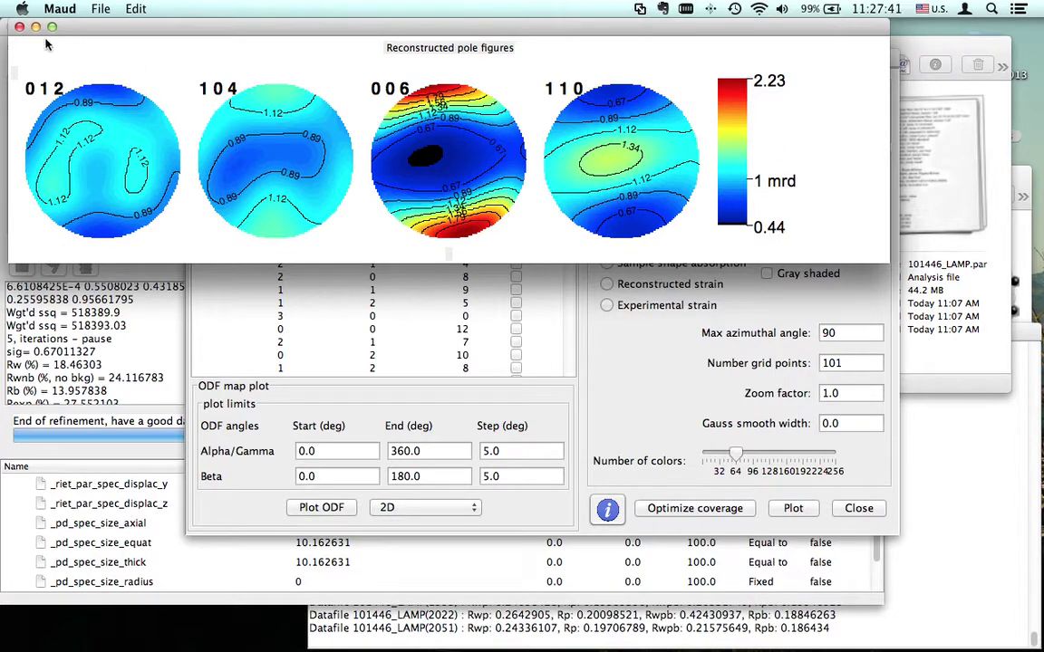
pyautogui.click(19, 27)
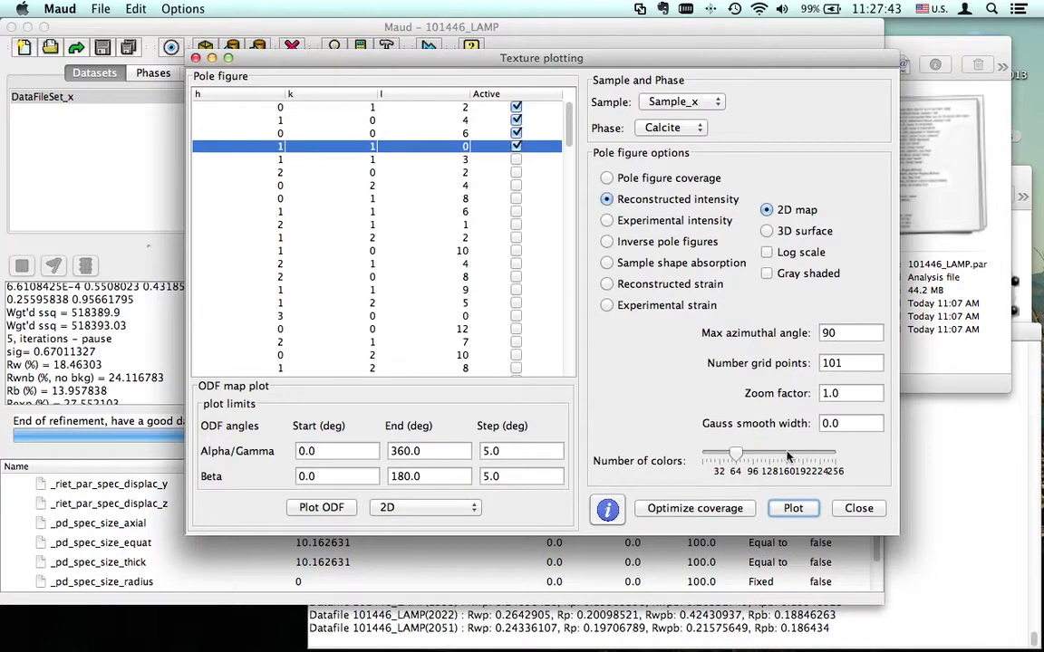
# Raise the number of grid points to 201, replot the reconstructed pole figures with the proposed intensity range, and close the plot
pyautogui.click(821, 363)
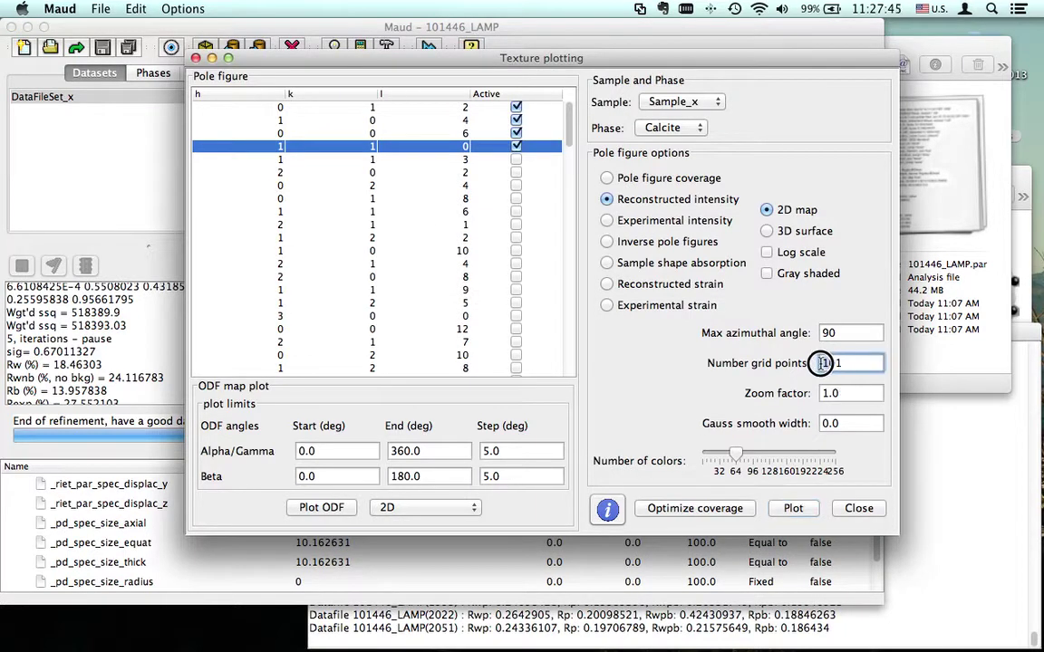
pyautogui.press('Delete')
pyautogui.write('2')
pyautogui.click(852, 333)
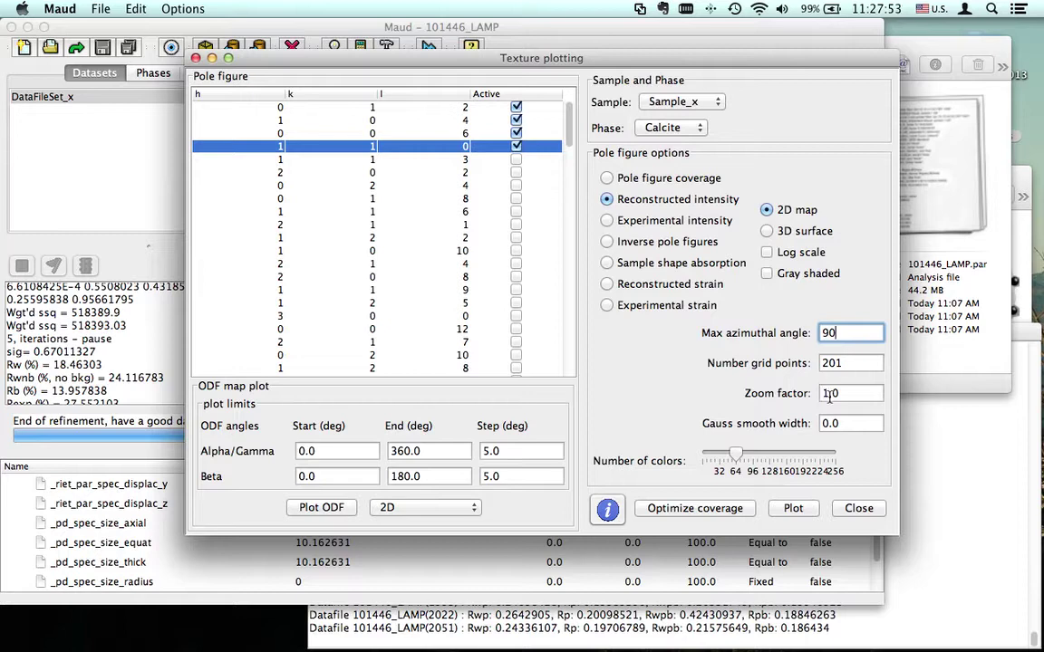
pyautogui.click(791, 509)
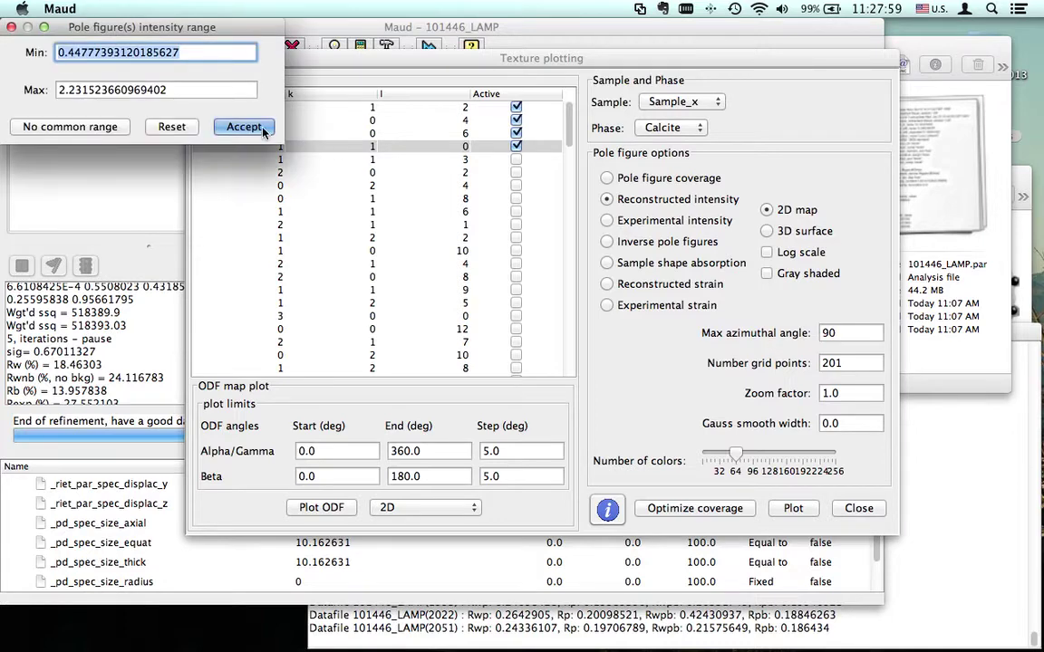
pyautogui.click(242, 128)
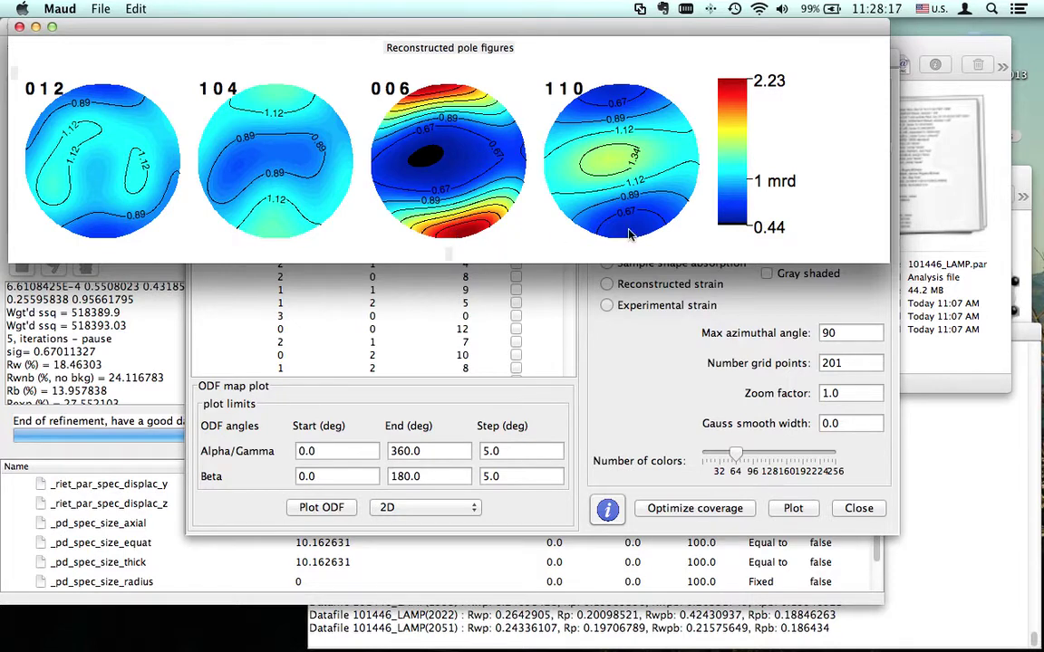
pyautogui.click(20, 28)
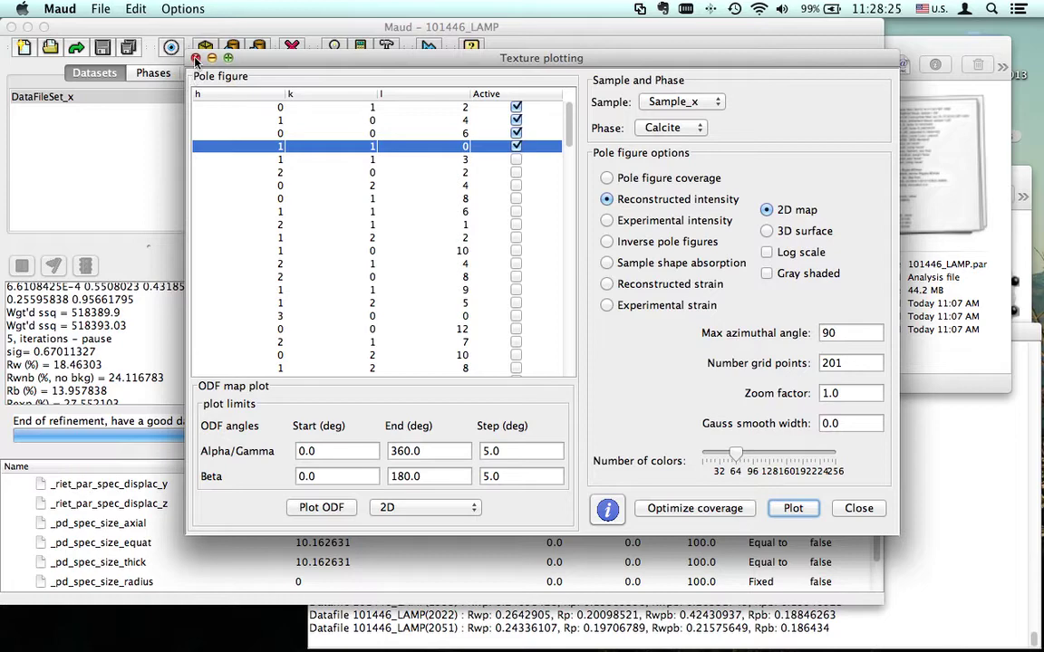
# Leave the texture plotting settings and open the program preferences
pyautogui.click(195, 58)
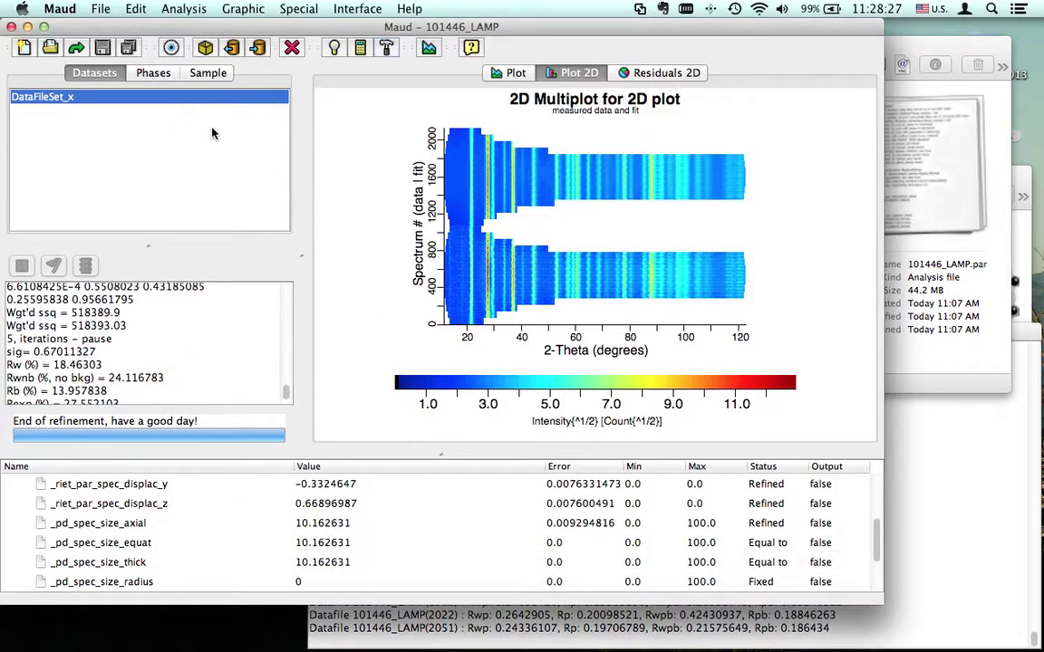
pyautogui.click(154, 76)
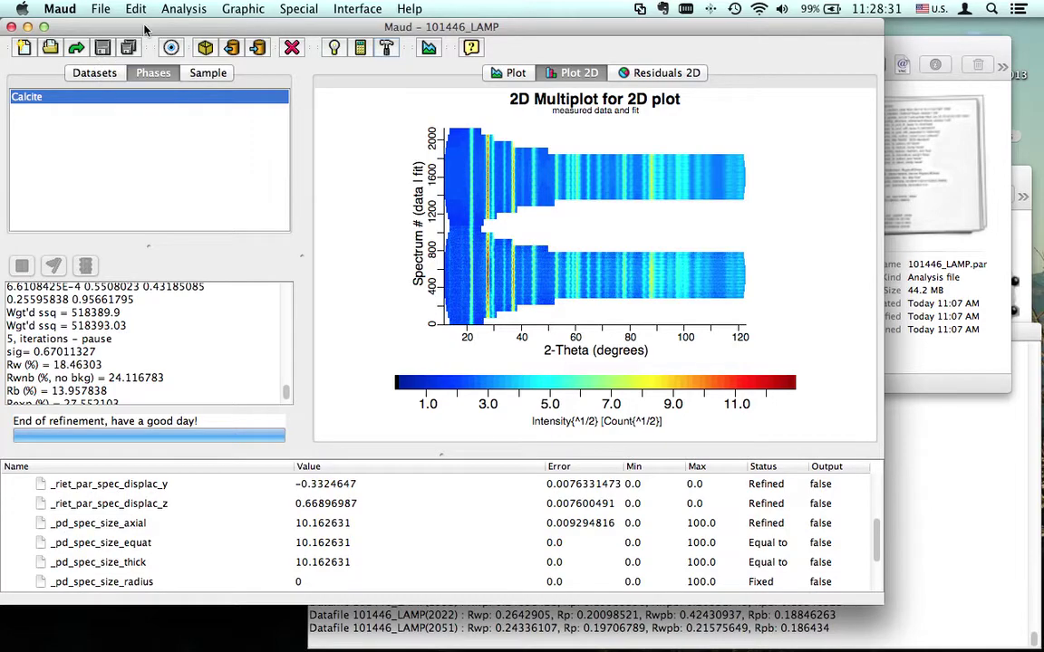
pyautogui.click(173, 11)
pyautogui.click(189, 133)
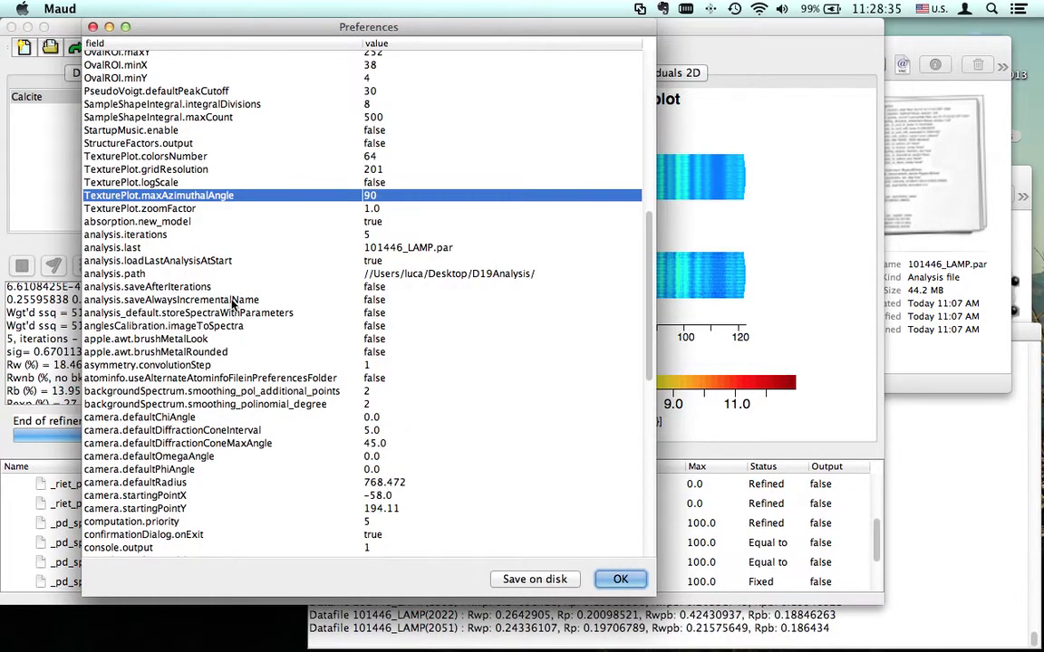
# Look through the preferences for the analysis saving options and select analysis.saveAfterIterations
pyautogui.scroll(-10, 244, 305)
pyautogui.scroll(15, 231, 305)
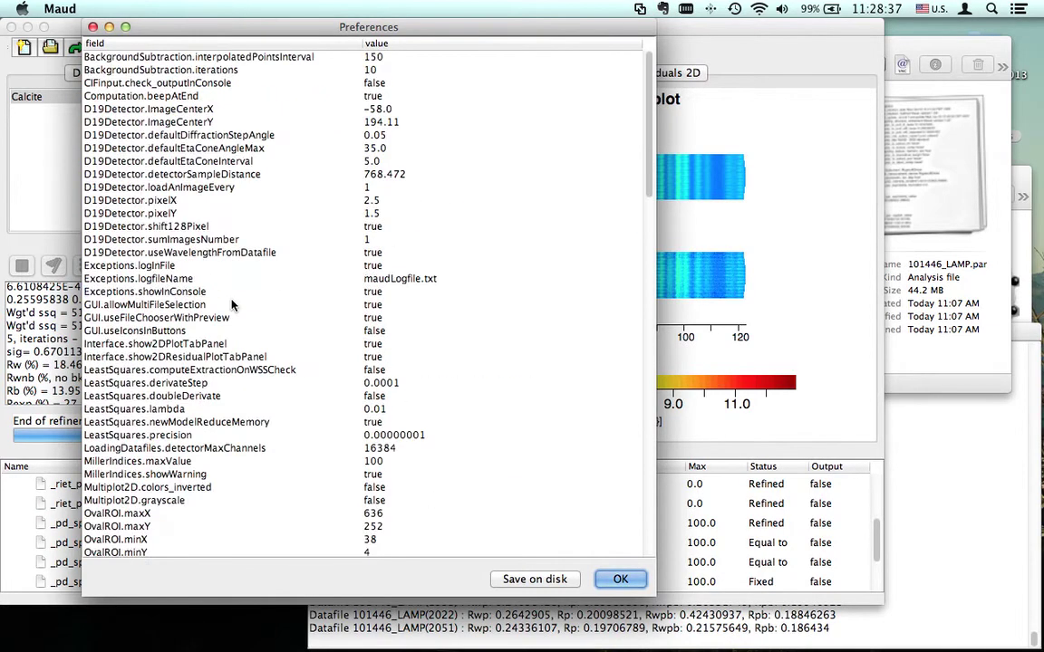
pyautogui.scroll(-15, 231, 305)
pyautogui.click(208, 305)
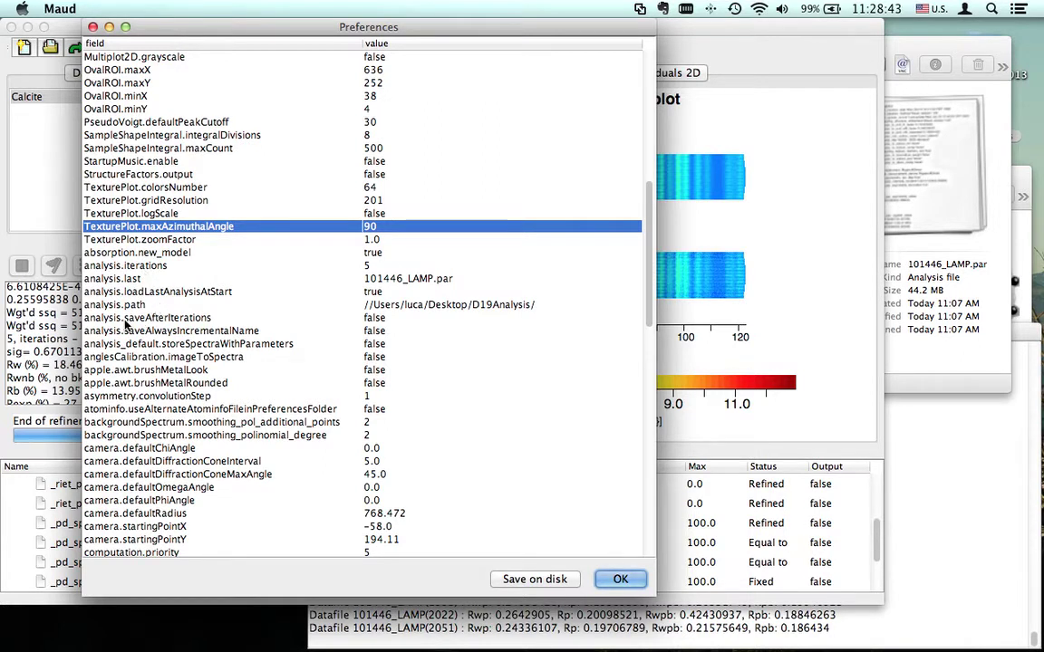
pyautogui.click(198, 318)
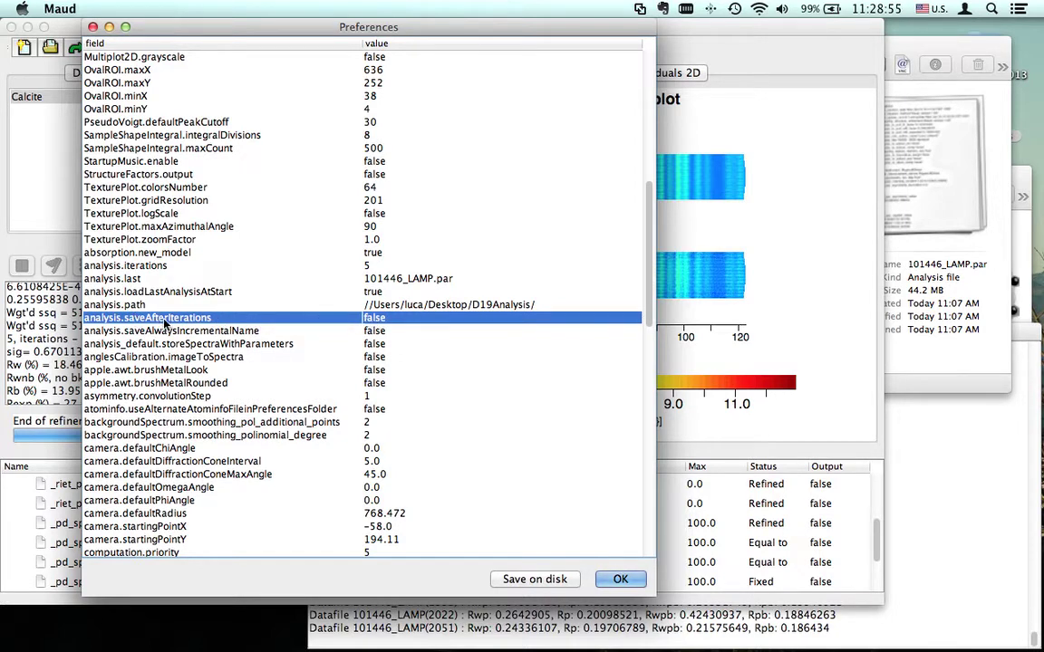
# Examine the remaining preferences, from the camera and datafile settings through the plot, texture and wizard entries
pyautogui.scroll(-2, 164, 323)
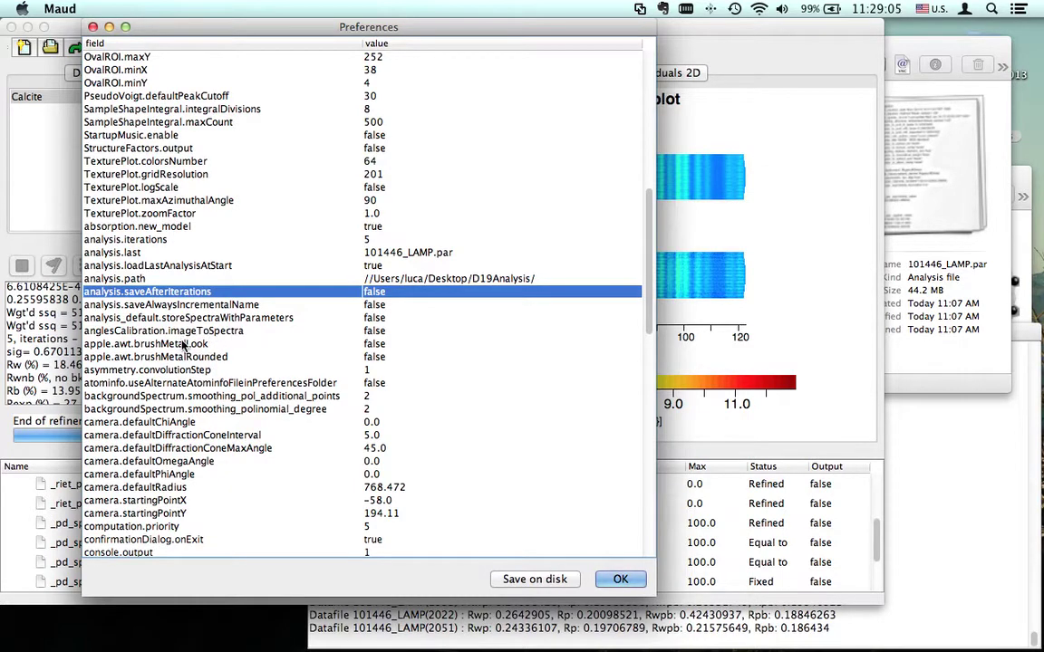
pyautogui.scroll(-3, 172, 312)
pyautogui.scroll(-6, 179, 344)
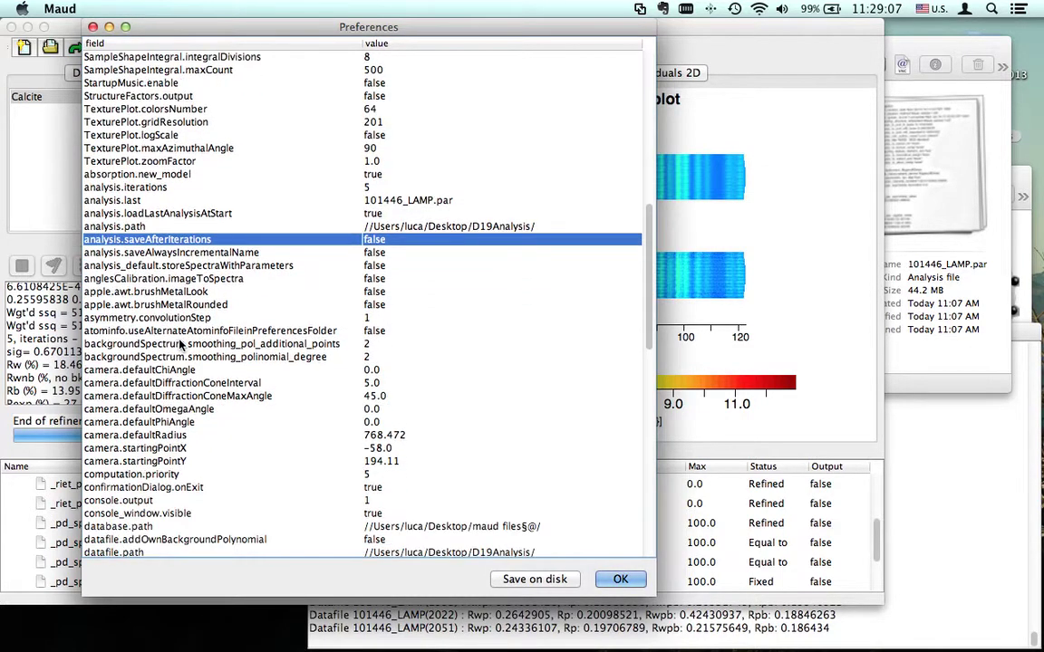
pyautogui.scroll(-15, 179, 344)
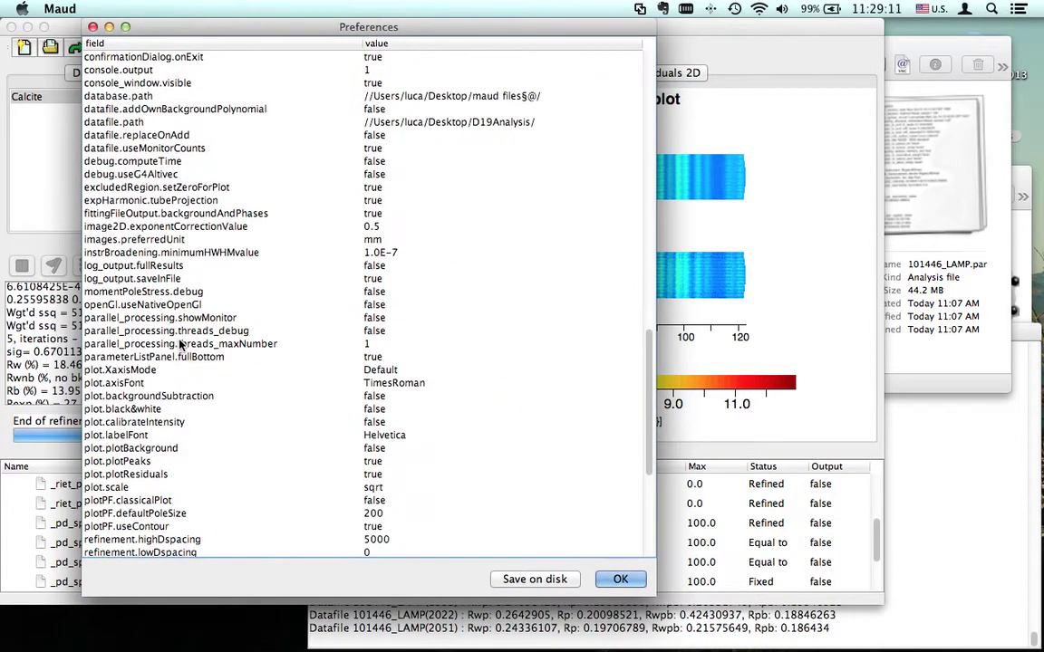
pyautogui.scroll(-5, 180, 344)
pyautogui.scroll(-5, 180, 344)
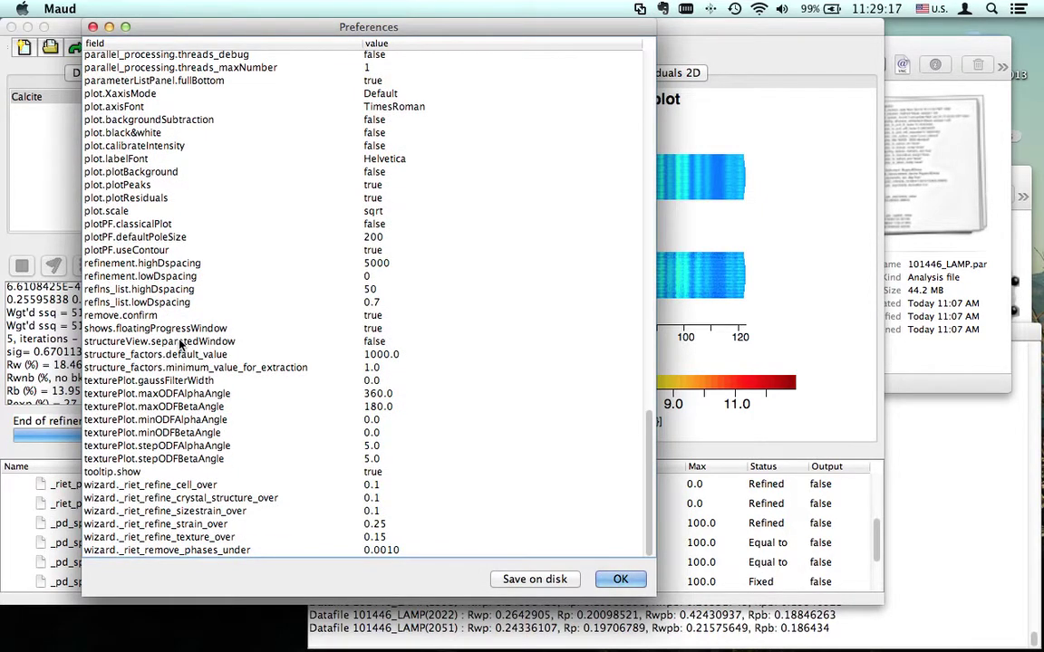
# Look back through the preferences from the wizard and plot entries up to the D19Detector settings and close the preferences
pyautogui.scroll(3, 180, 344)
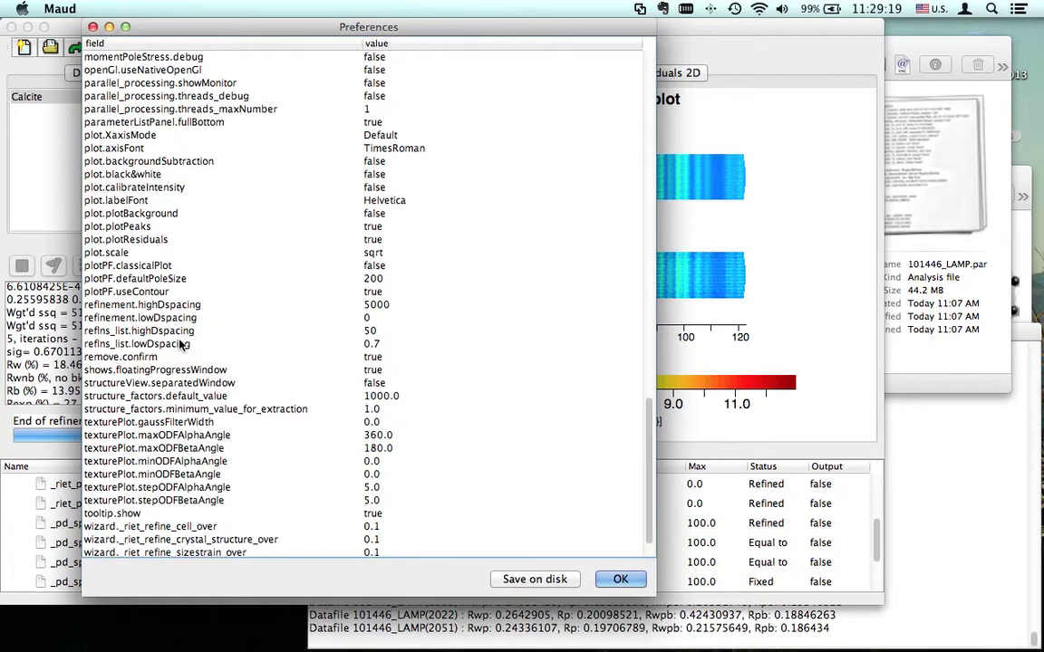
pyautogui.scroll(5, 180, 344)
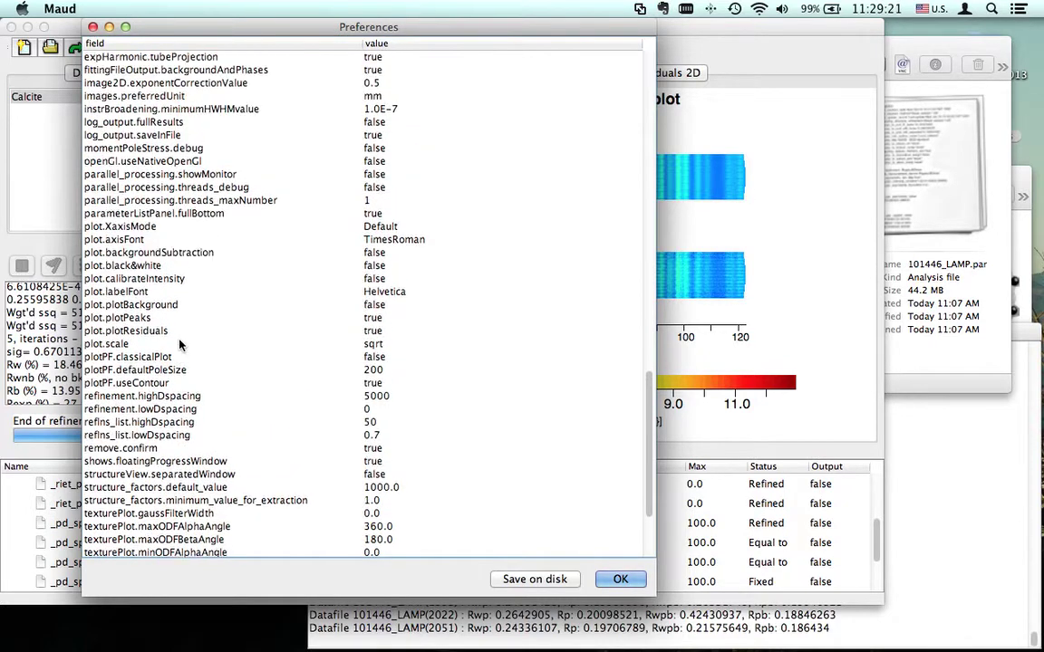
pyautogui.scroll(1, 179, 344)
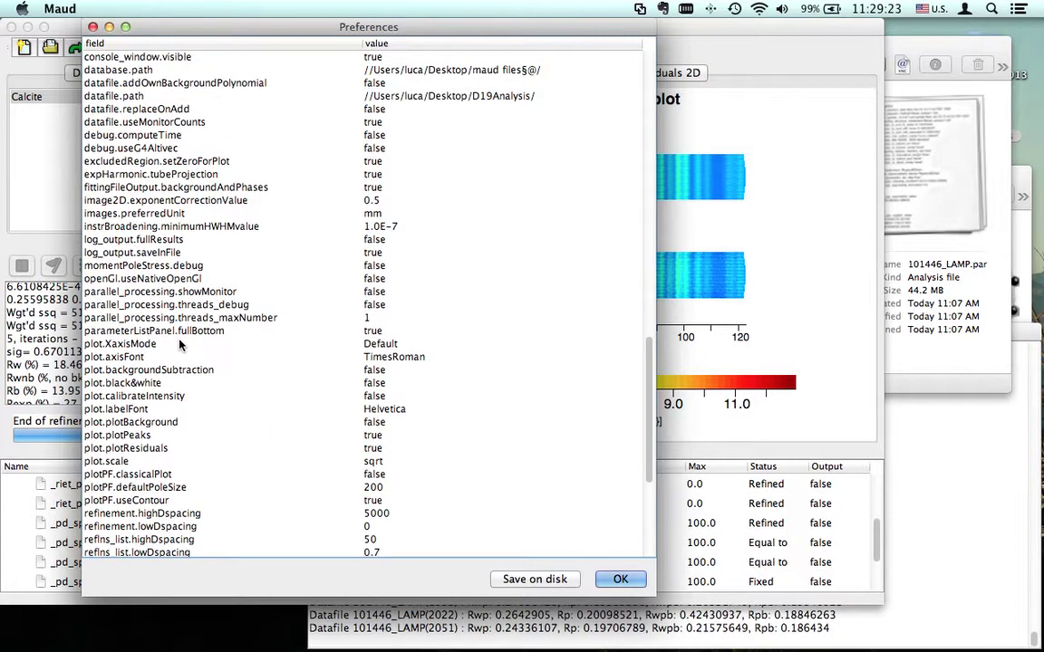
pyautogui.scroll(3, 179, 344)
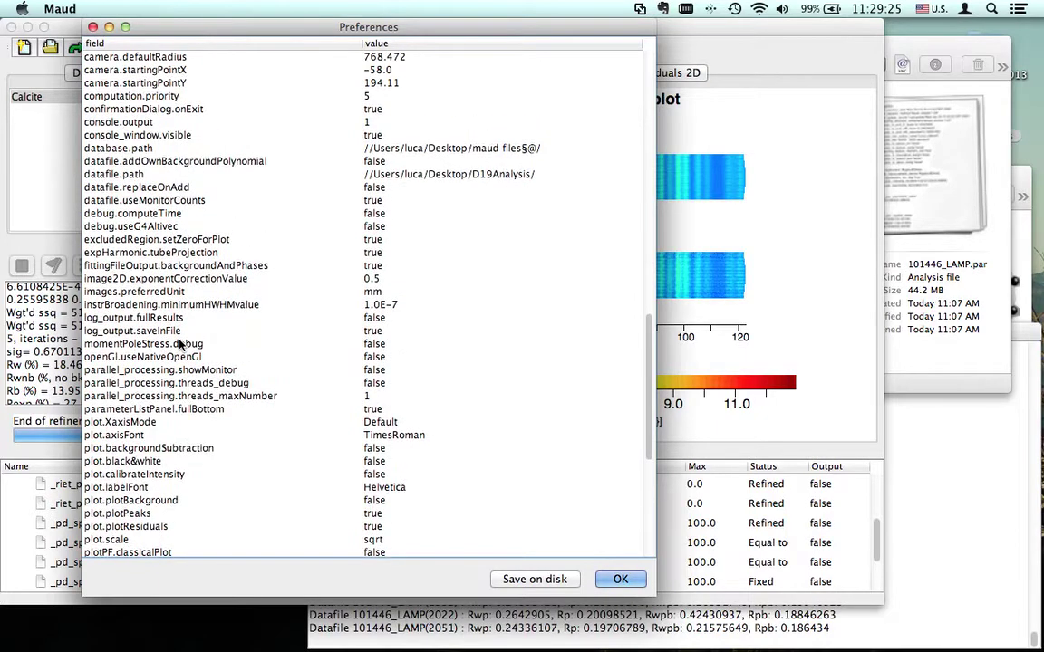
pyautogui.scroll(3, 179, 344)
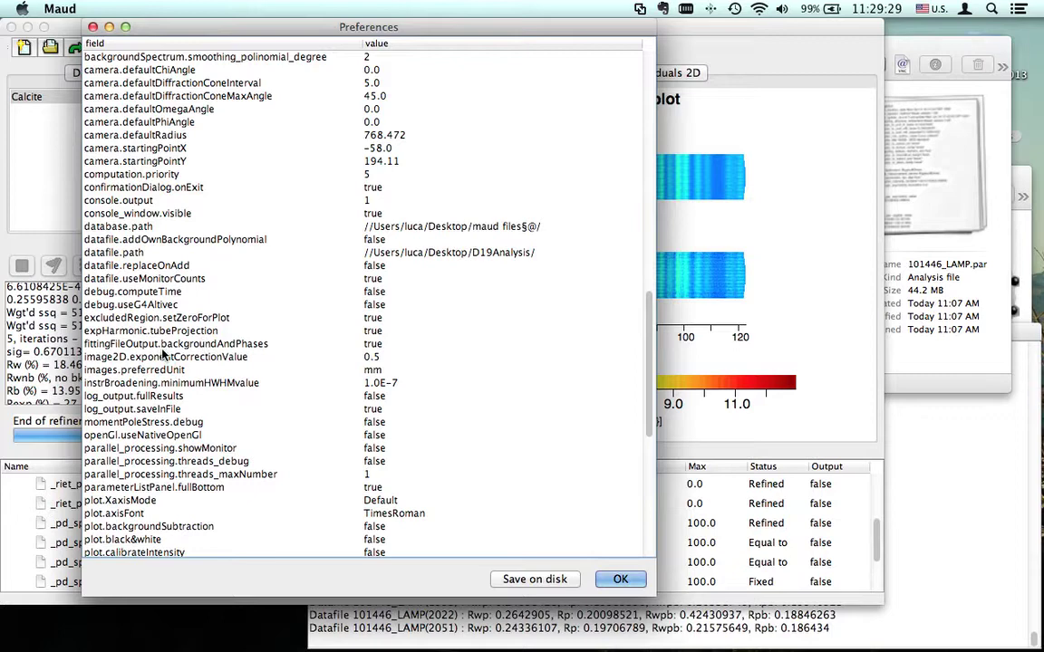
pyautogui.scroll(6, 138, 296)
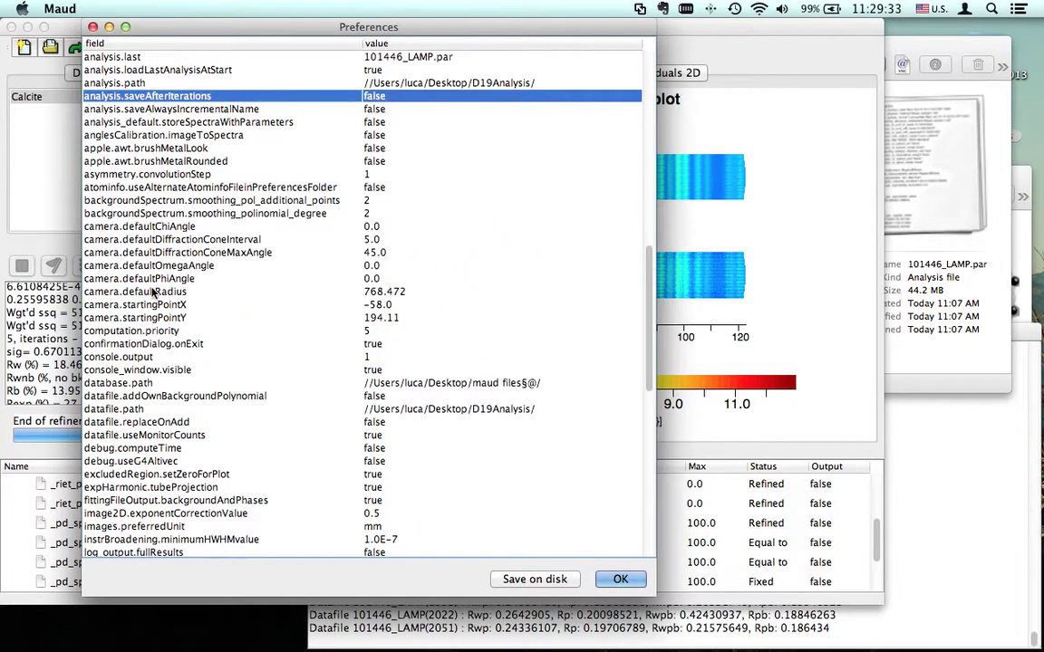
pyautogui.scroll(5, 154, 292)
pyautogui.scroll(5, 156, 292)
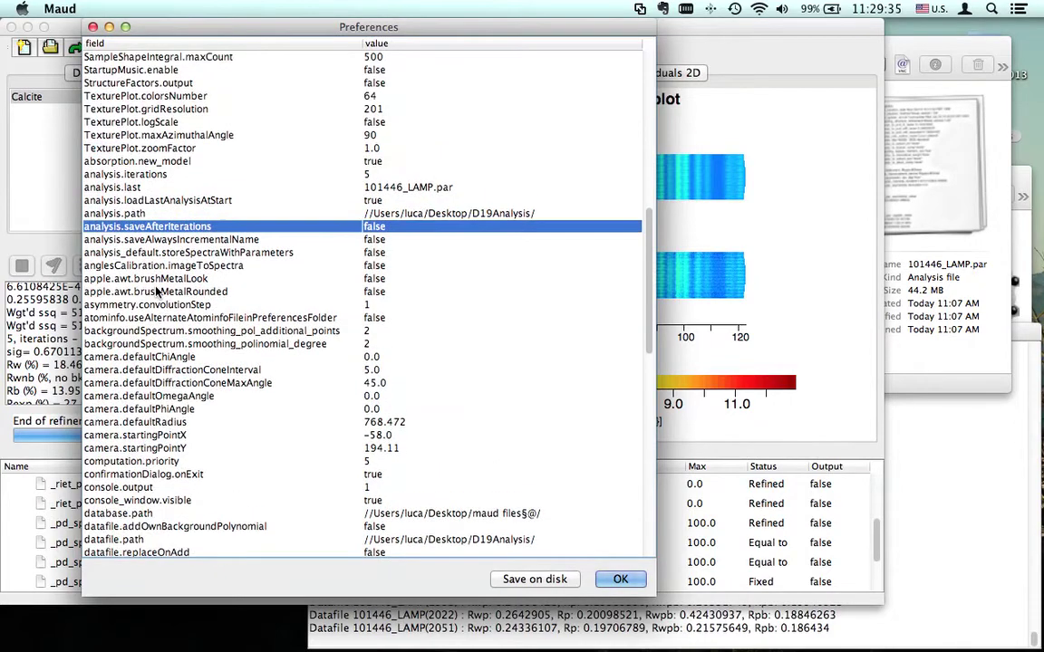
pyautogui.scroll(10, 156, 291)
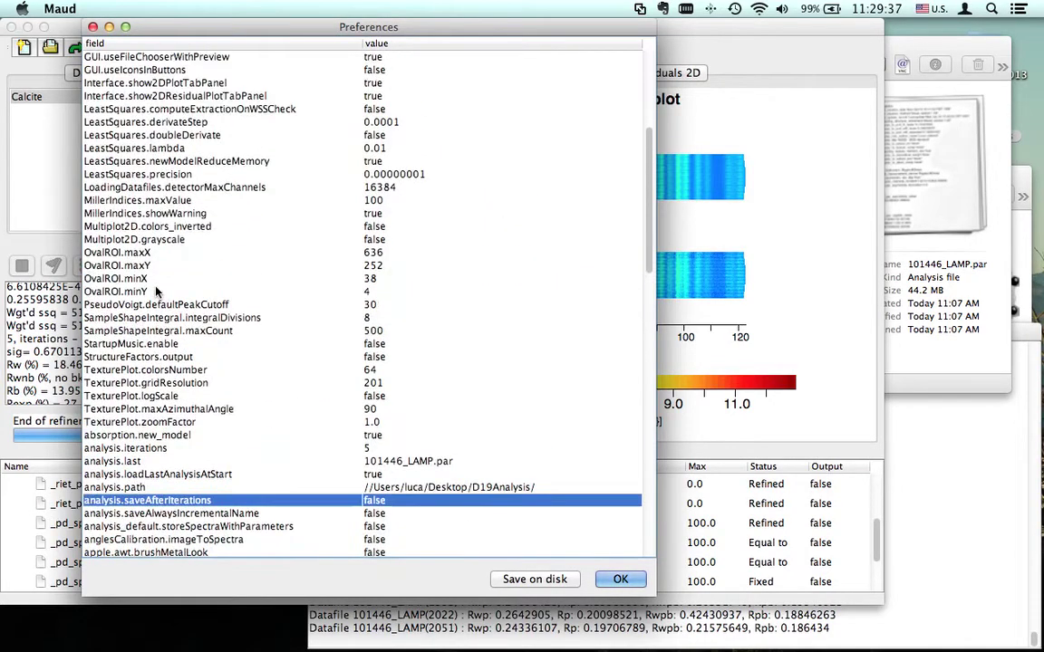
pyautogui.scroll(5, 156, 291)
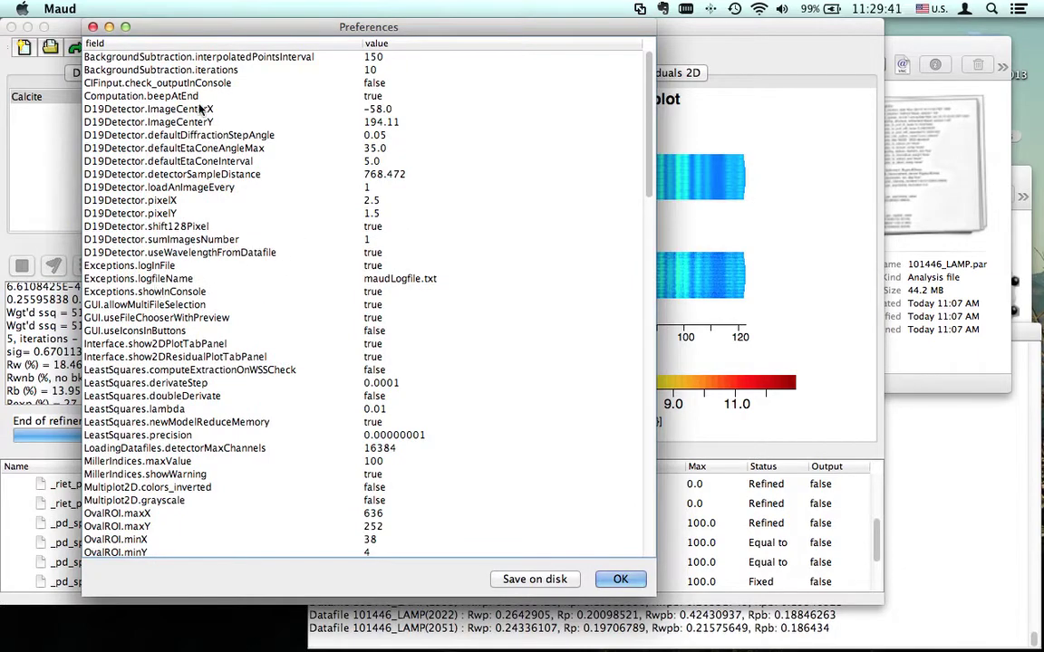
pyautogui.click(92, 28)
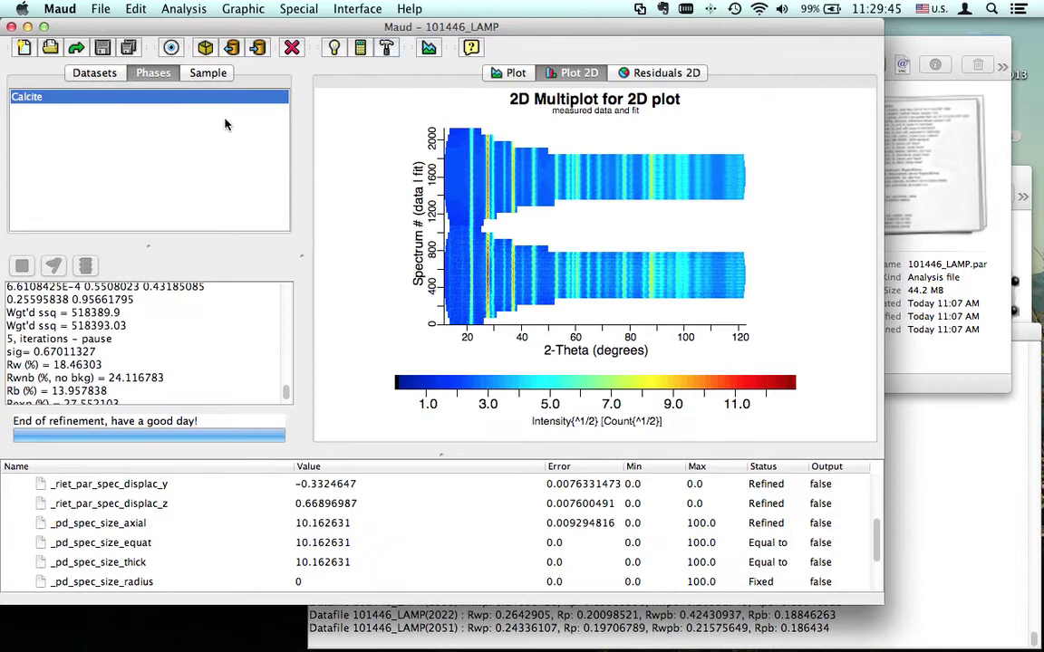
# Check the interface display options, examine the per-datafile Rwp and Rp values in the Maud console, and return to the main window
pyautogui.click(339, 11)
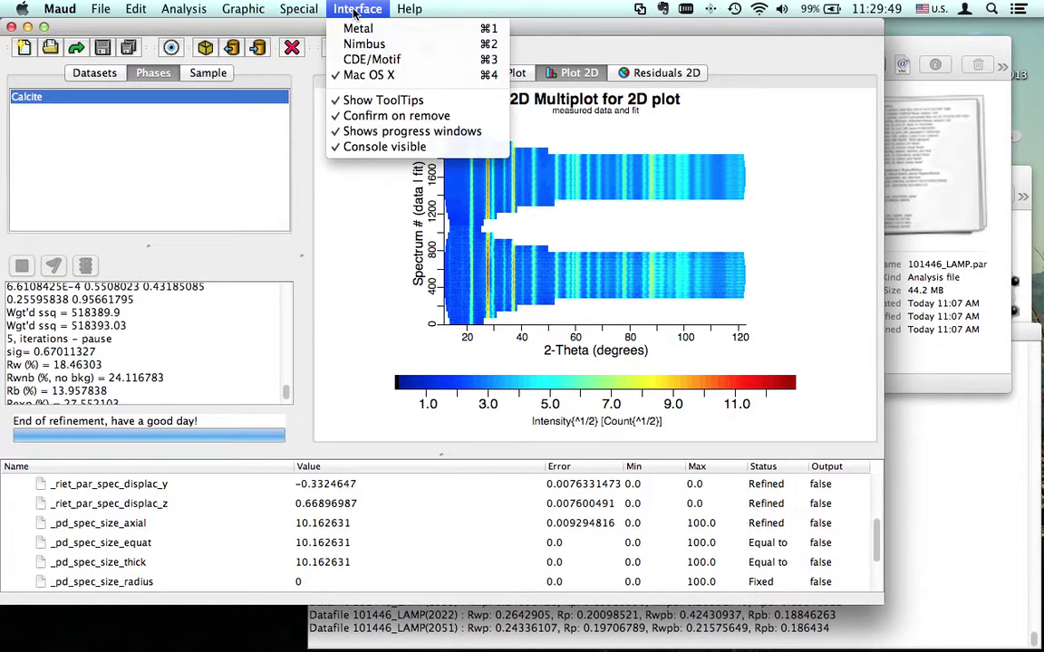
pyautogui.click(943, 568)
pyautogui.click(997, 581)
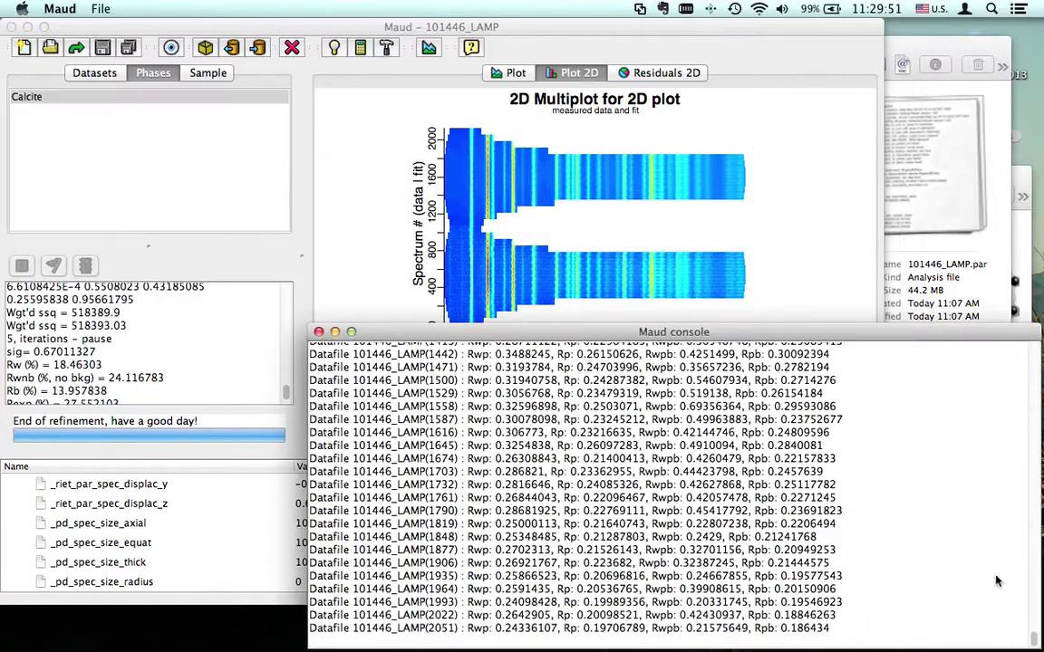
pyautogui.moveTo(1032, 640)
pyautogui.mouseDown()
pyautogui.moveTo(1024, 561)
pyautogui.moveTo(1036, 640)
pyautogui.mouseUp()
pyautogui.scroll(6, 530, 579)
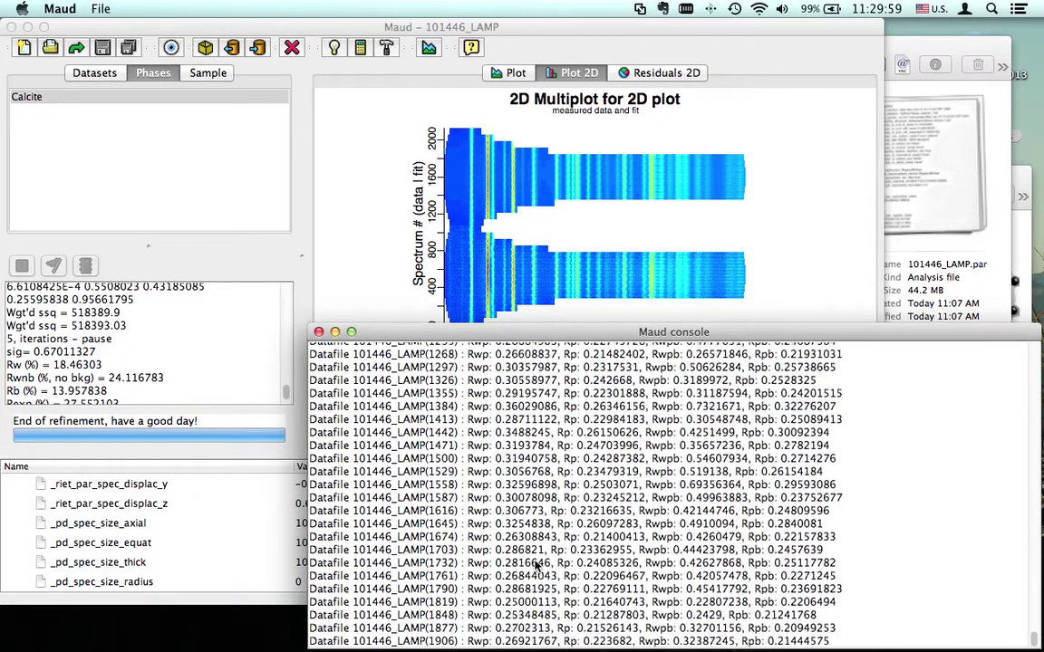
pyautogui.scroll(1, 533, 564)
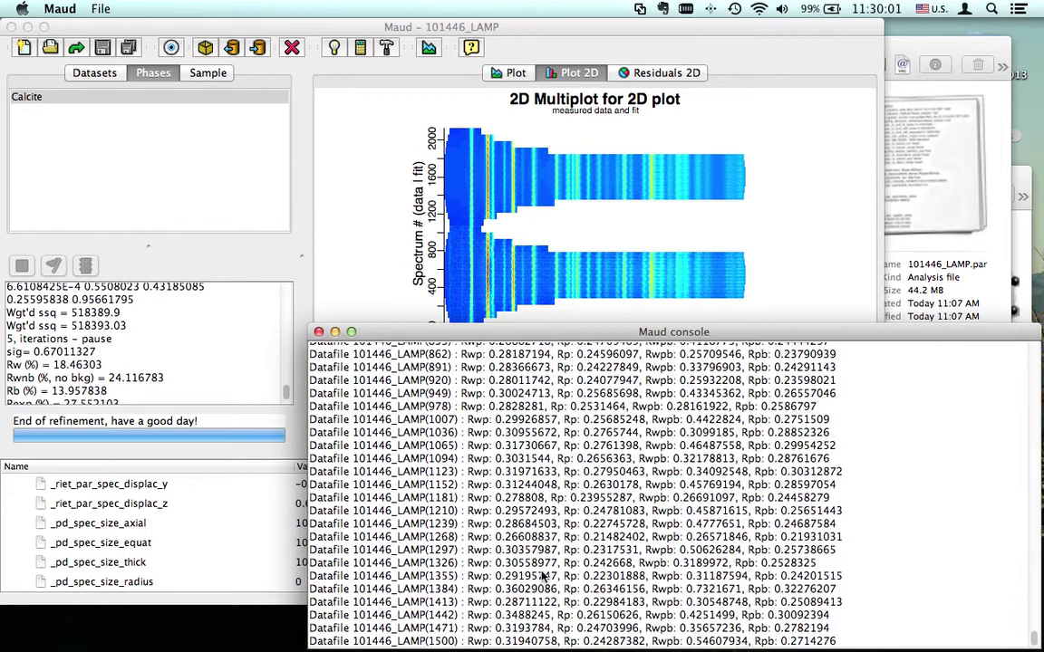
pyautogui.scroll(-1, 533, 586)
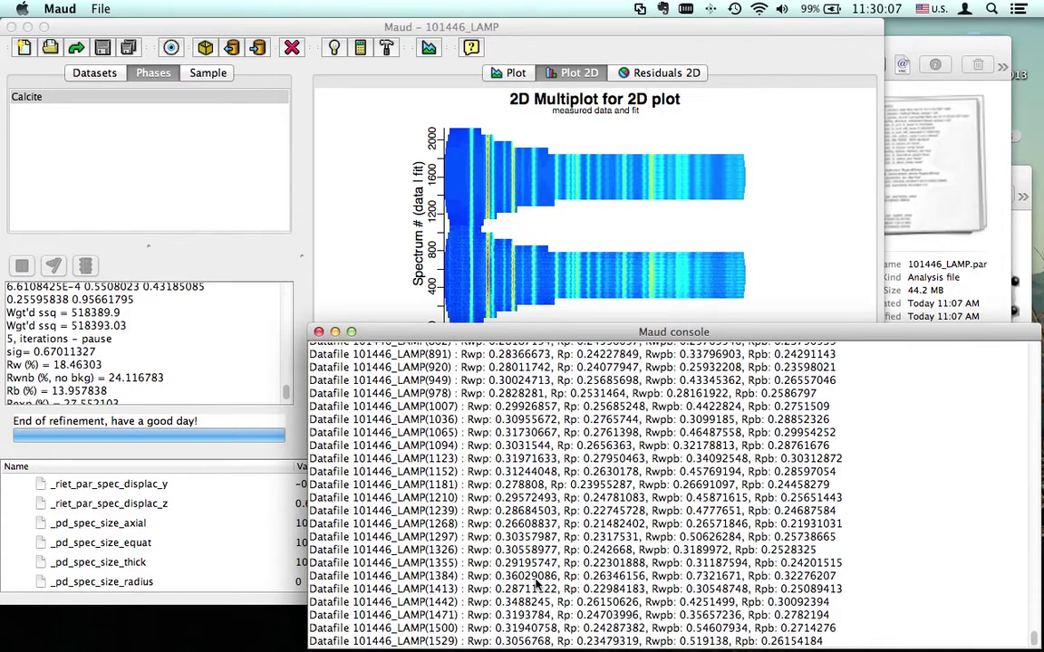
pyautogui.scroll(-10, 534, 587)
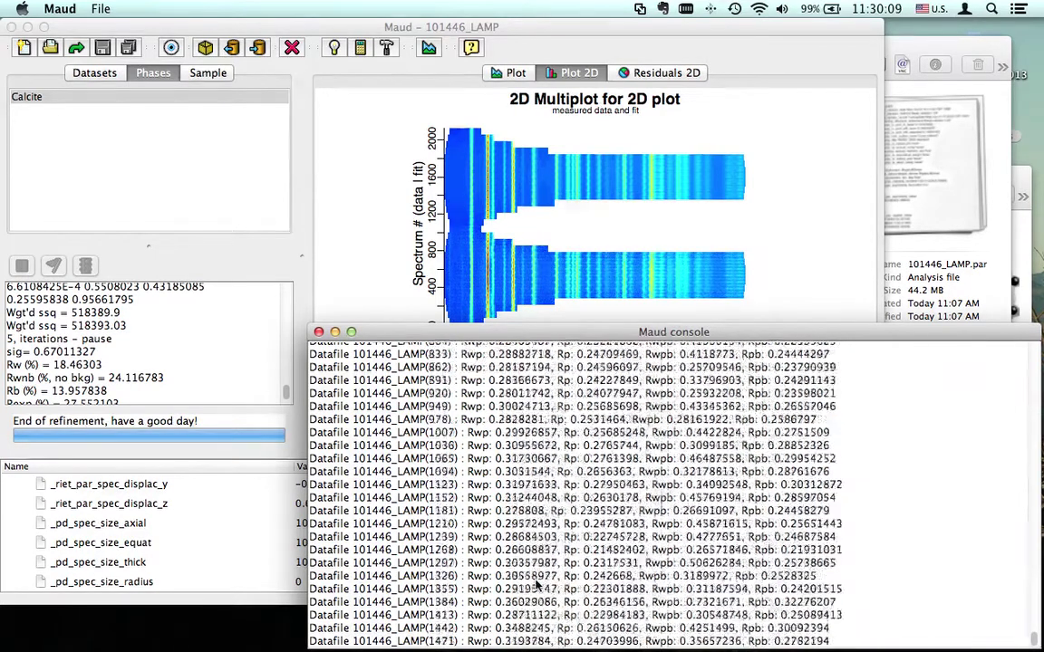
pyautogui.scroll(20, 534, 587)
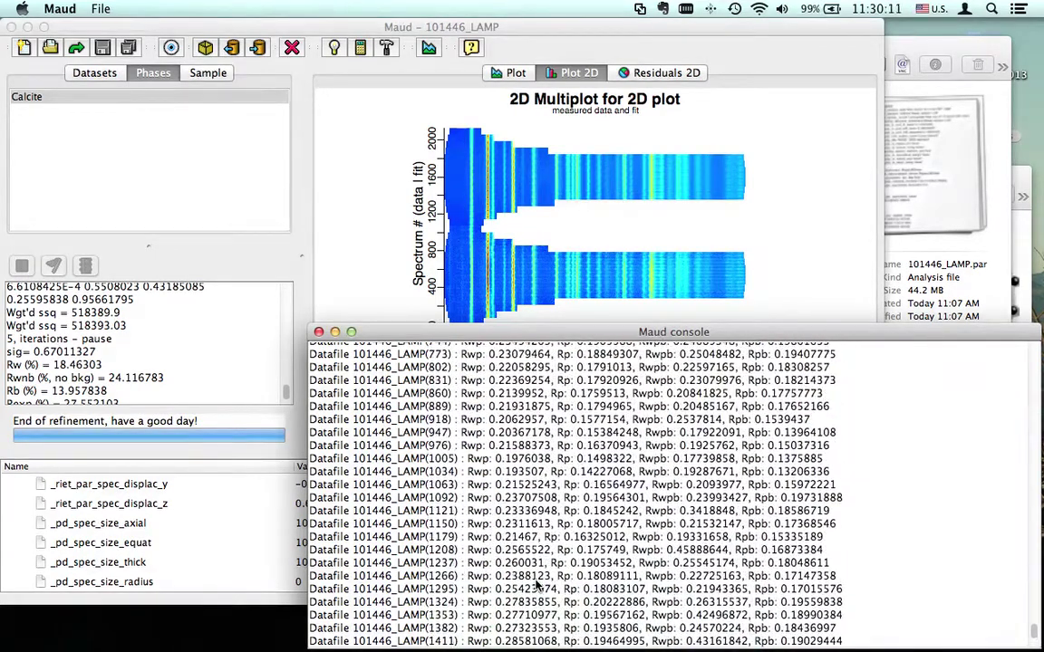
pyautogui.scroll(-8, 537, 587)
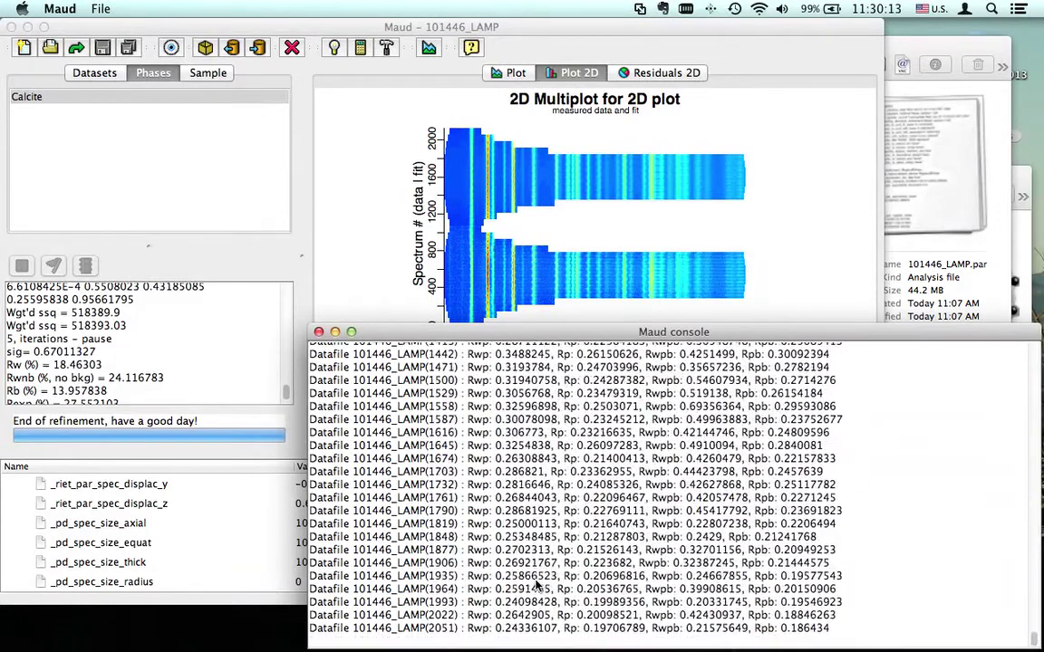
pyautogui.click(313, 26)
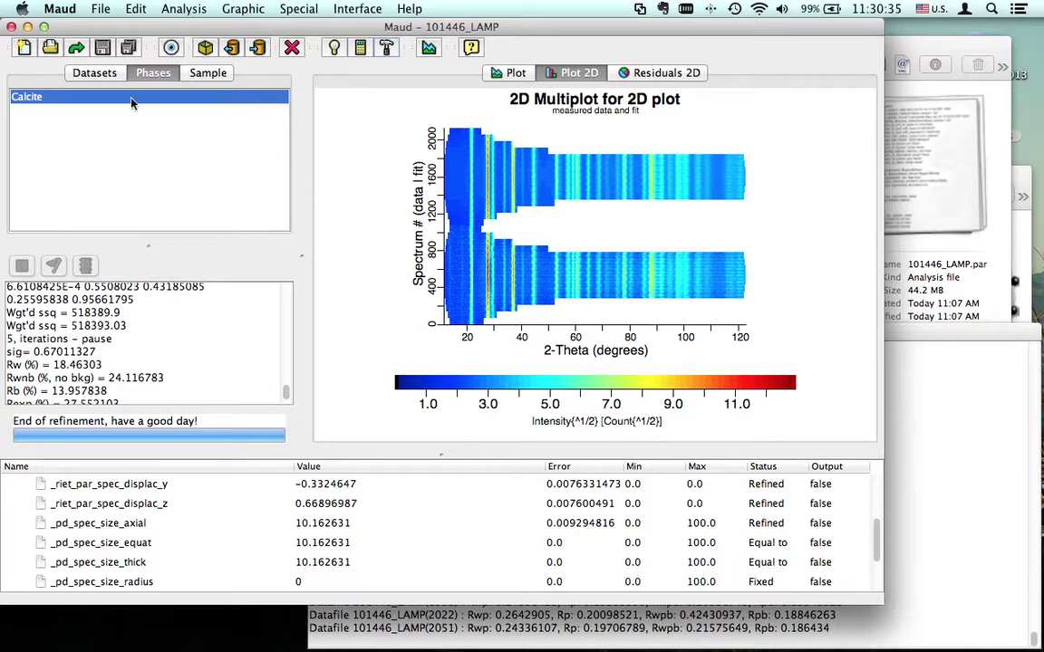
# Open the Calcite phase for editing and change its texture model to E-WIMV
pyautogui.click(169, 48)
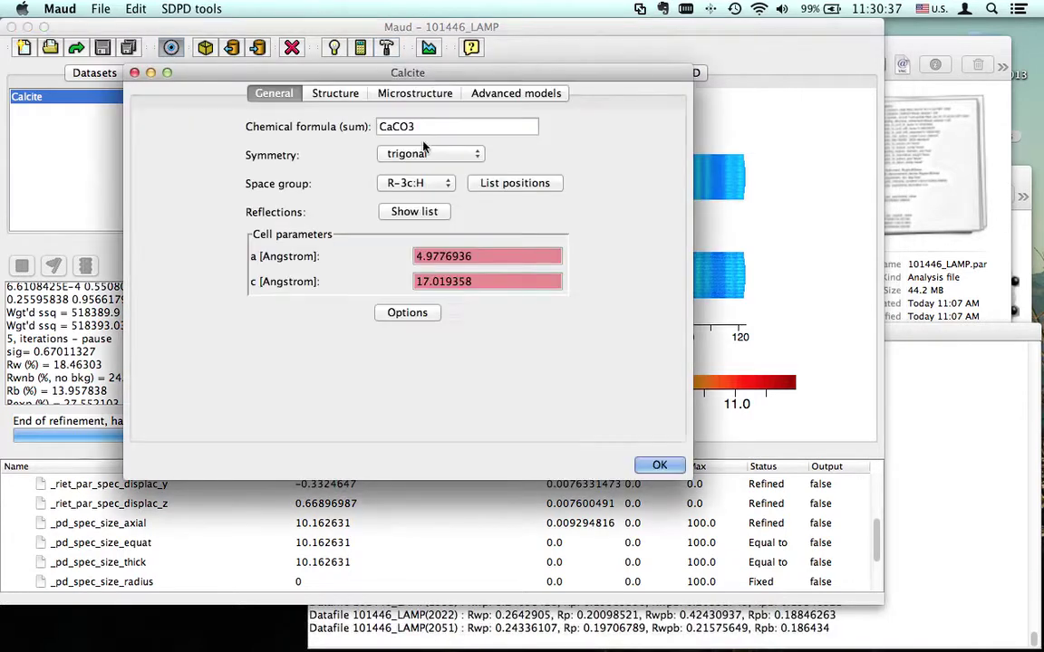
pyautogui.click(525, 95)
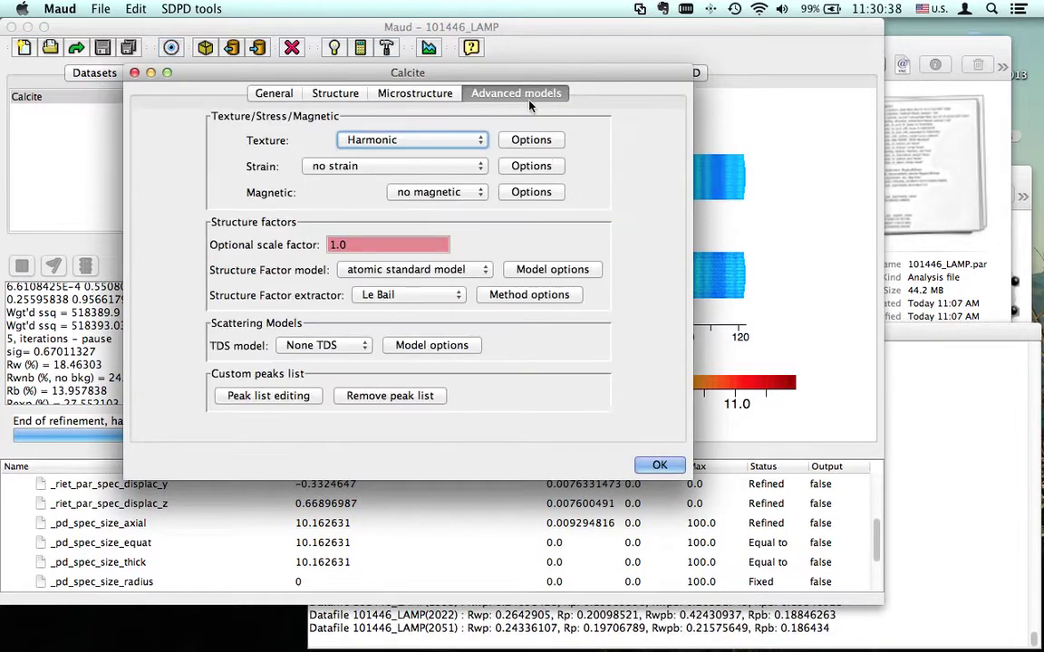
pyautogui.click(473, 139)
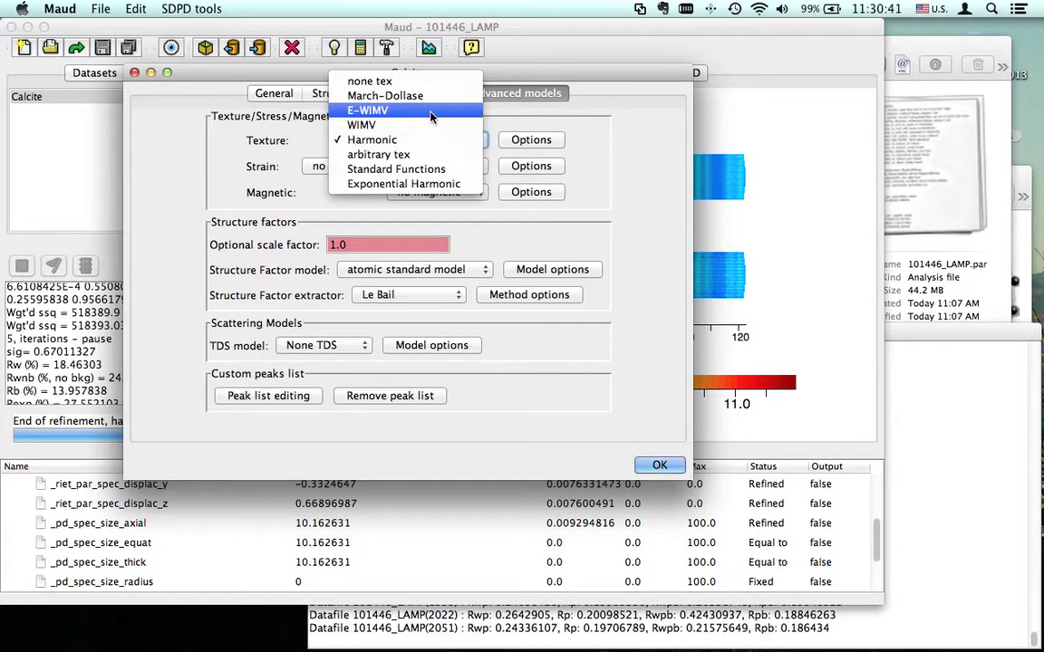
pyautogui.click(436, 110)
# In the E-WIMV options, choose none for the generated symmetry and set the ODF resolution to 10 degrees
pyautogui.click(532, 139)
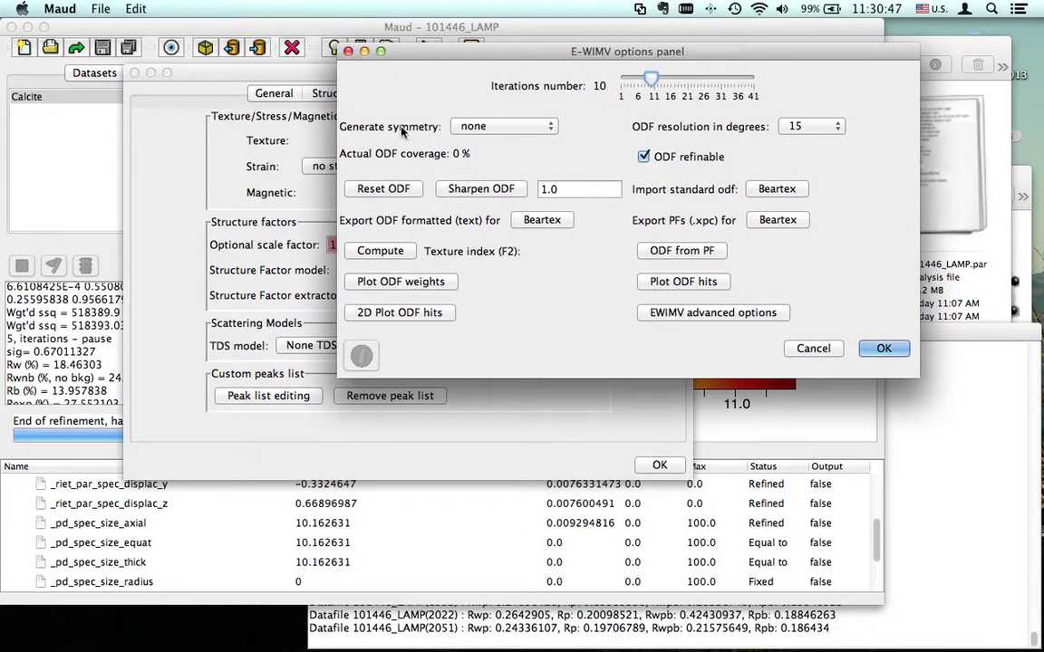
pyautogui.click(486, 128)
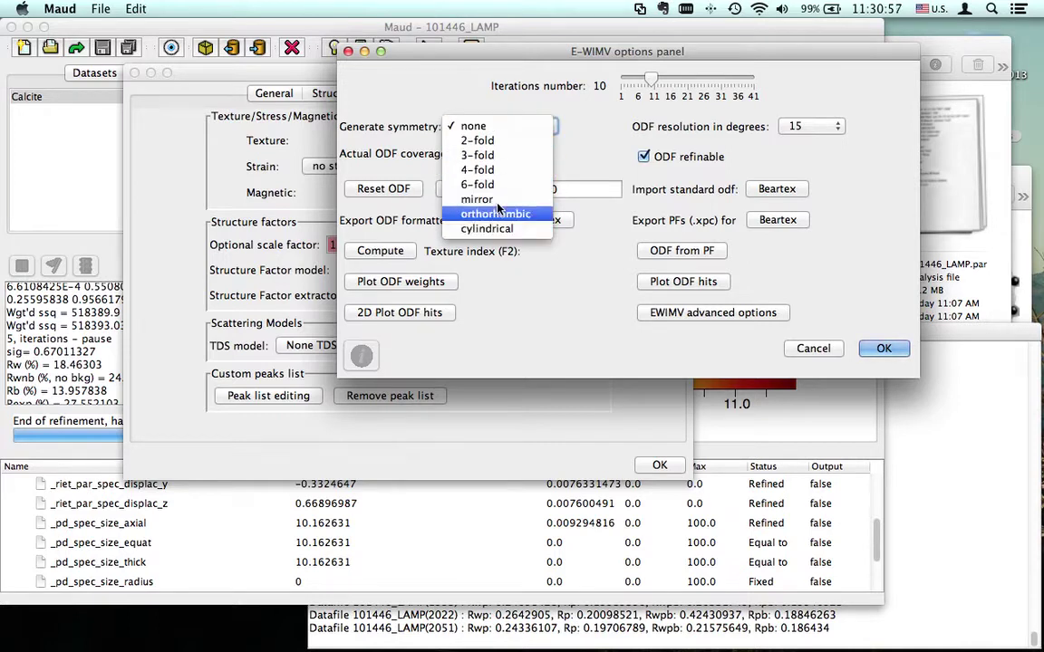
pyautogui.click(471, 126)
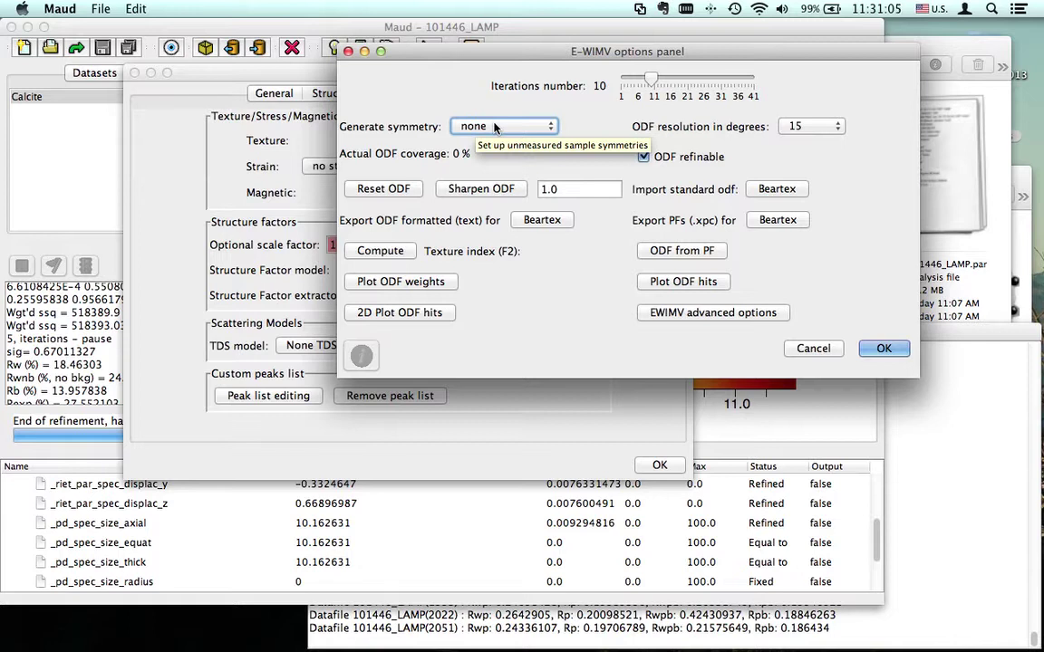
pyautogui.click(801, 127)
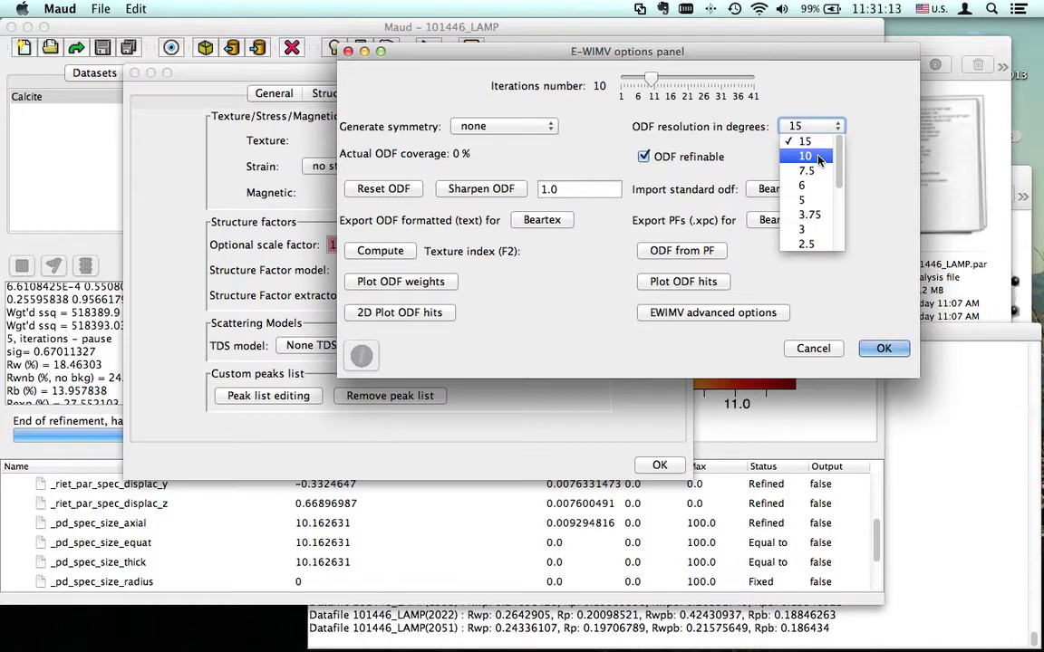
pyautogui.click(819, 160)
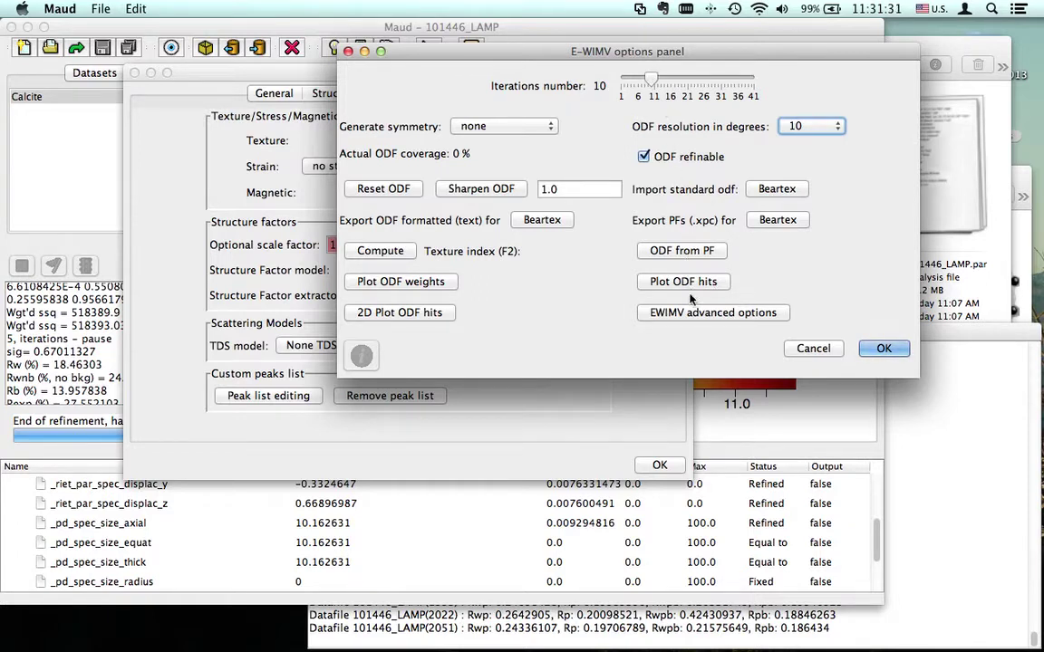
# Set the minimum reflection d-spacing to 0.7 in the E-WIMV advanced options and accept the texture and phase settings
pyautogui.click(697, 313)
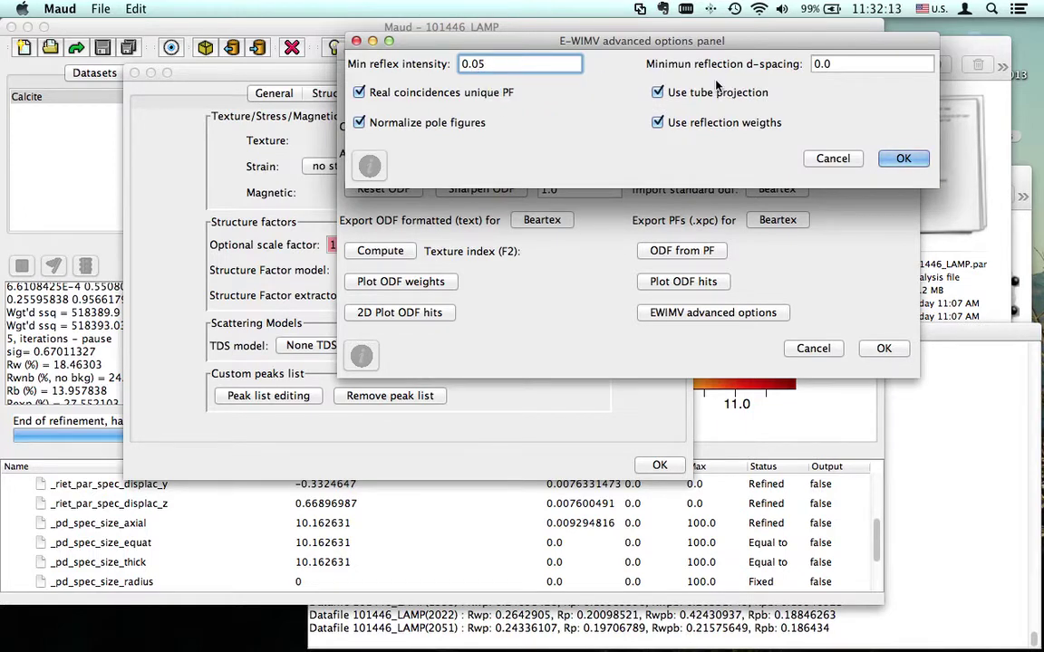
pyautogui.click(850, 62)
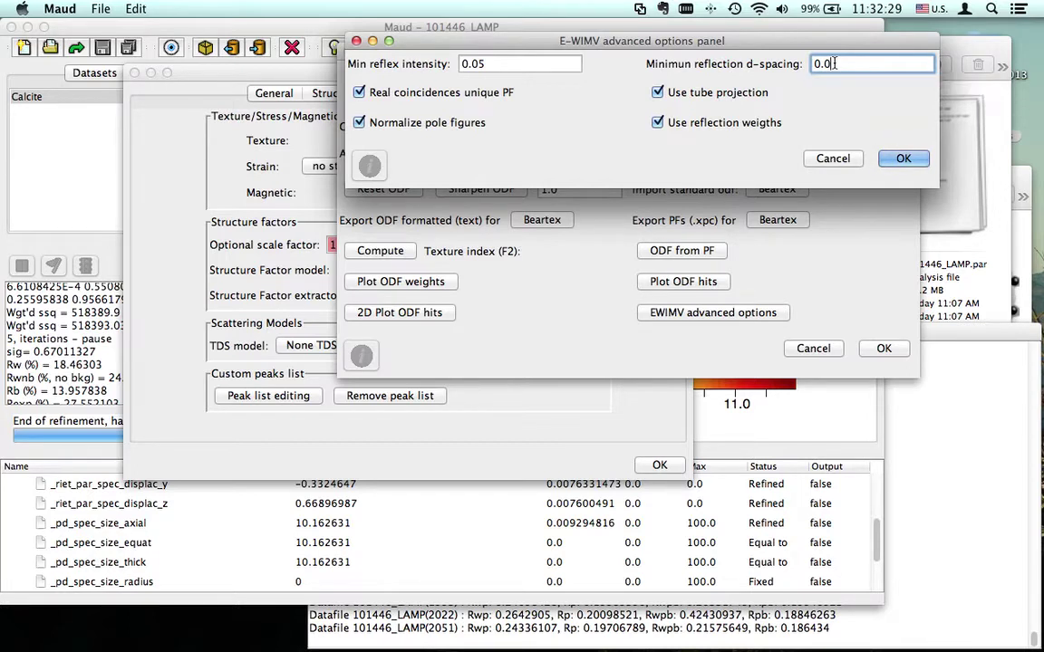
pyautogui.click(496, 64)
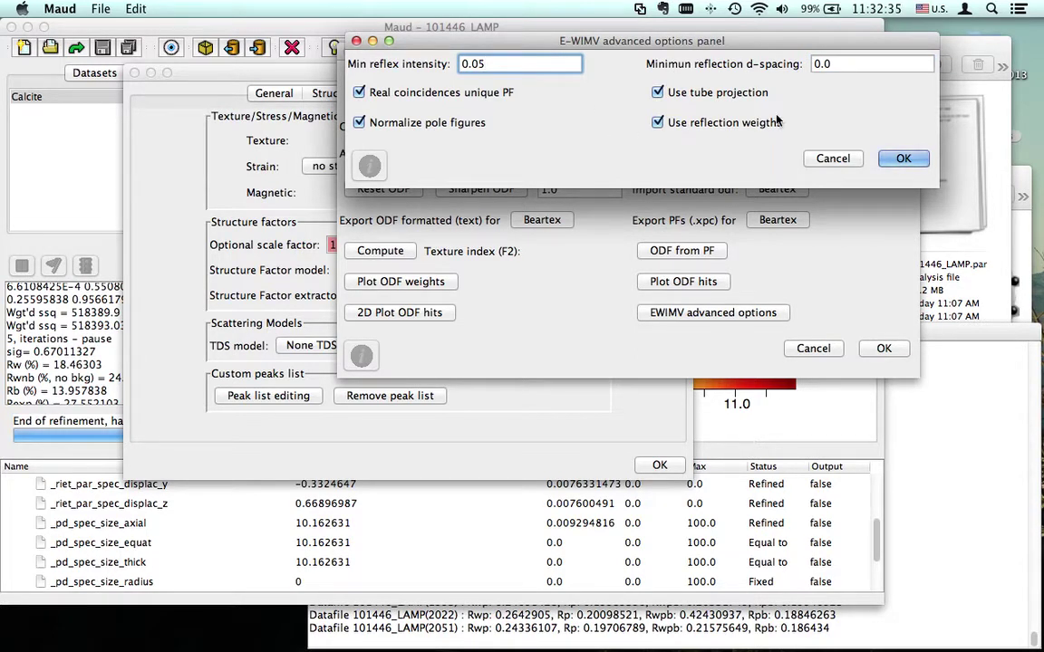
pyautogui.click(847, 64)
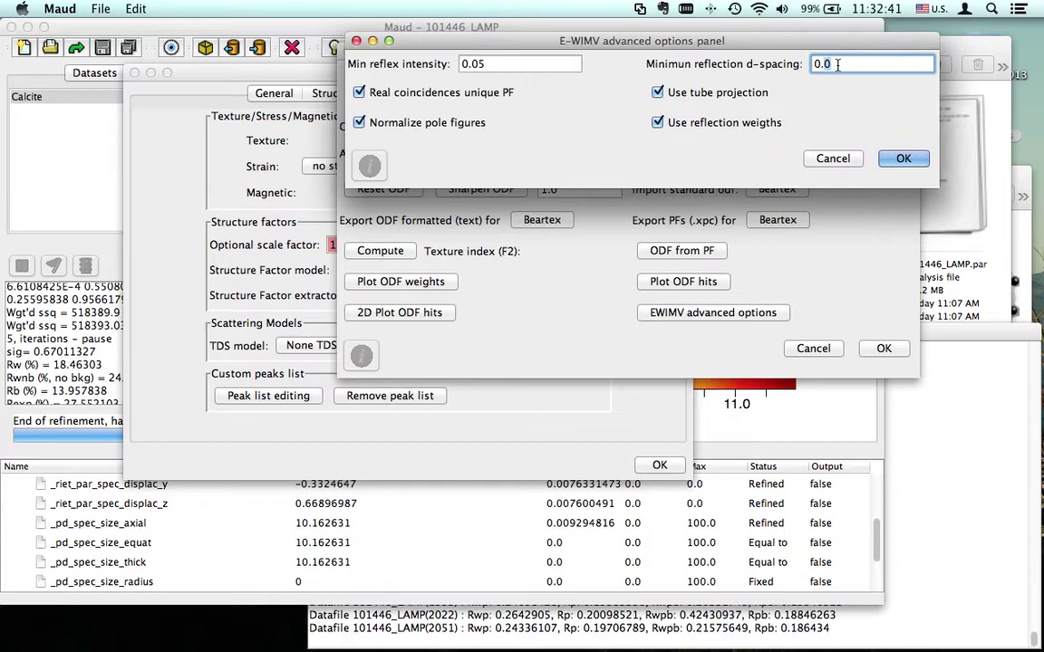
pyautogui.press('BackSpace')
pyautogui.write('5')
pyautogui.press('BackSpace')
pyautogui.write('7')
pyautogui.click(475, 64)
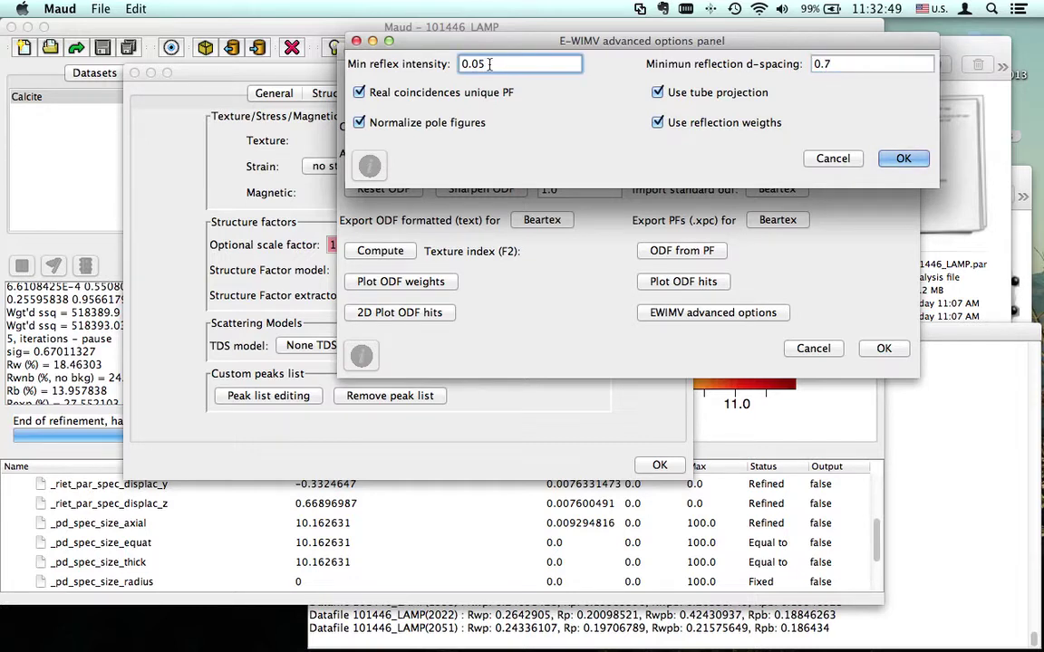
pyautogui.click(892, 159)
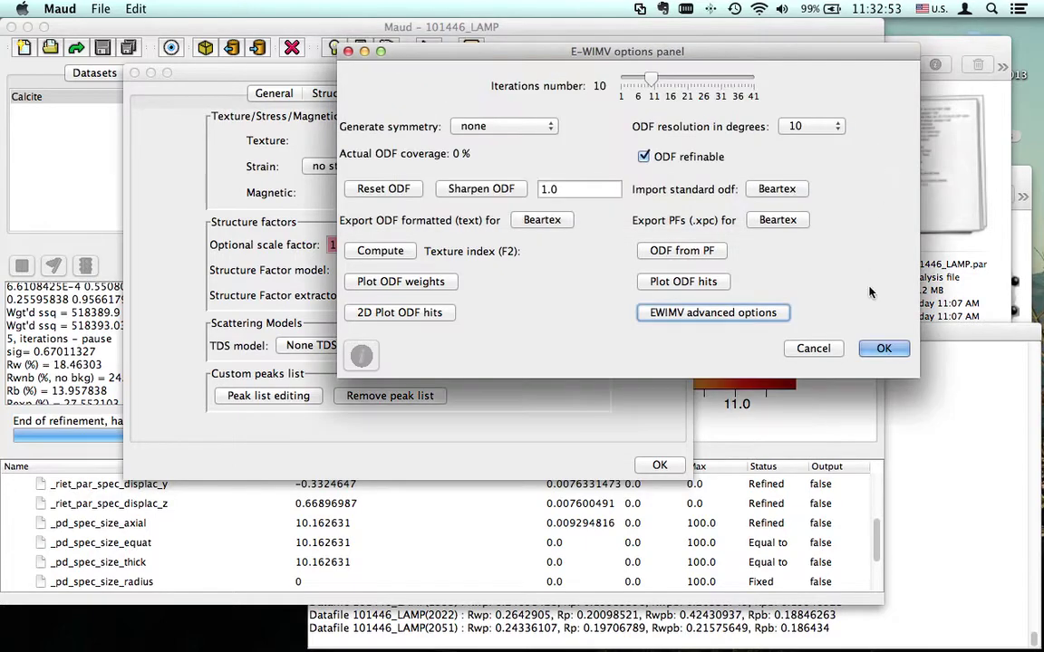
pyautogui.click(883, 348)
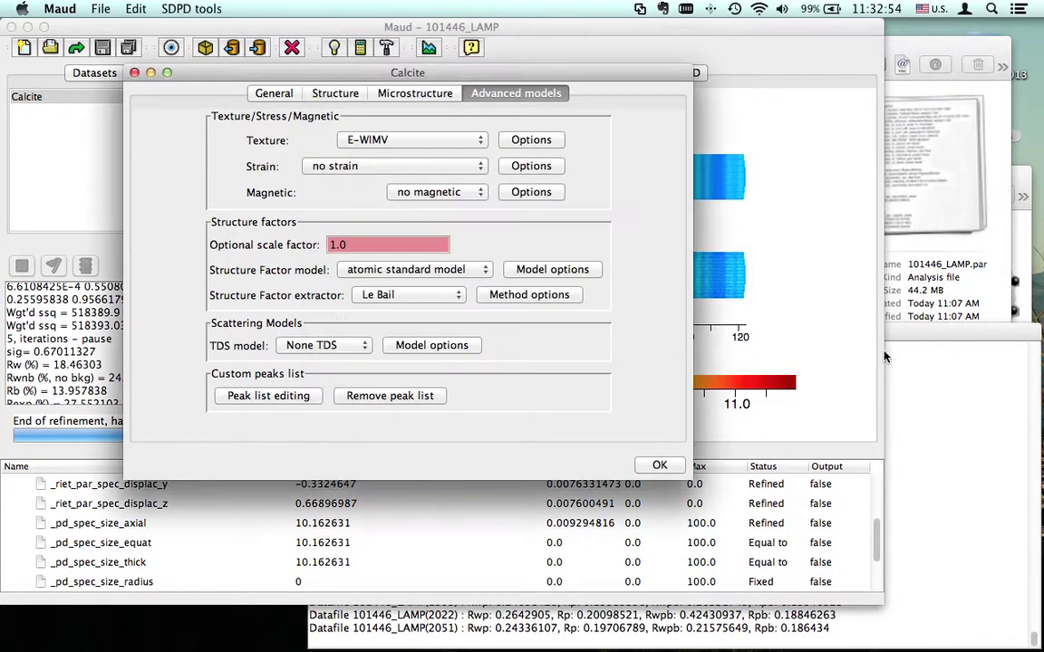
pyautogui.click(668, 467)
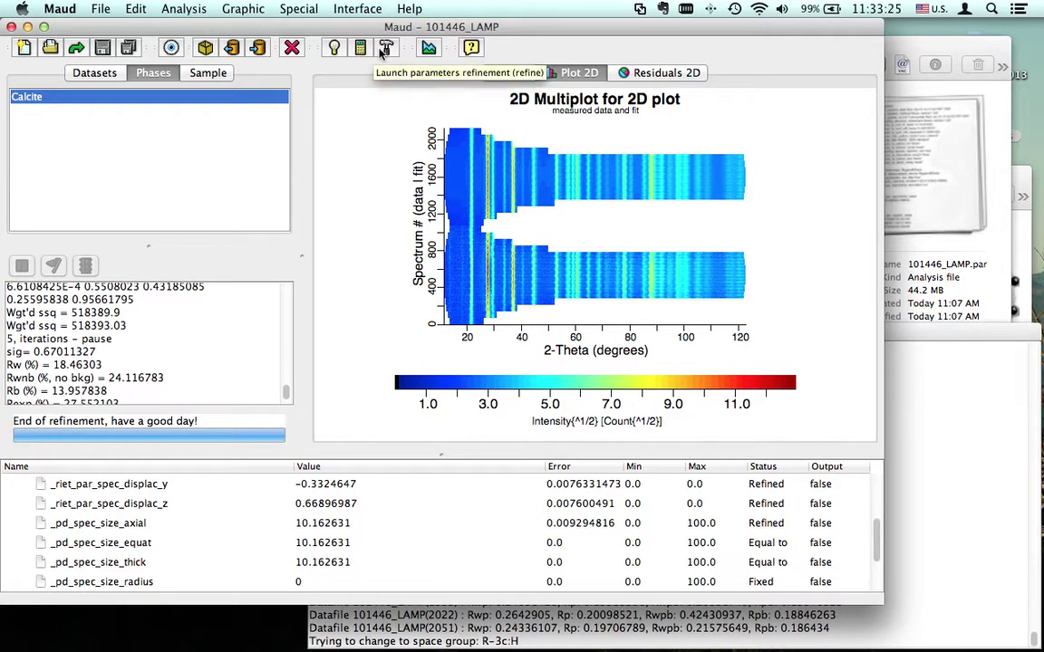
# Check the analysis options and the Marqardt Least Squares algorithm options, accept them, and launch the parameters refinement
pyautogui.click(181, 8)
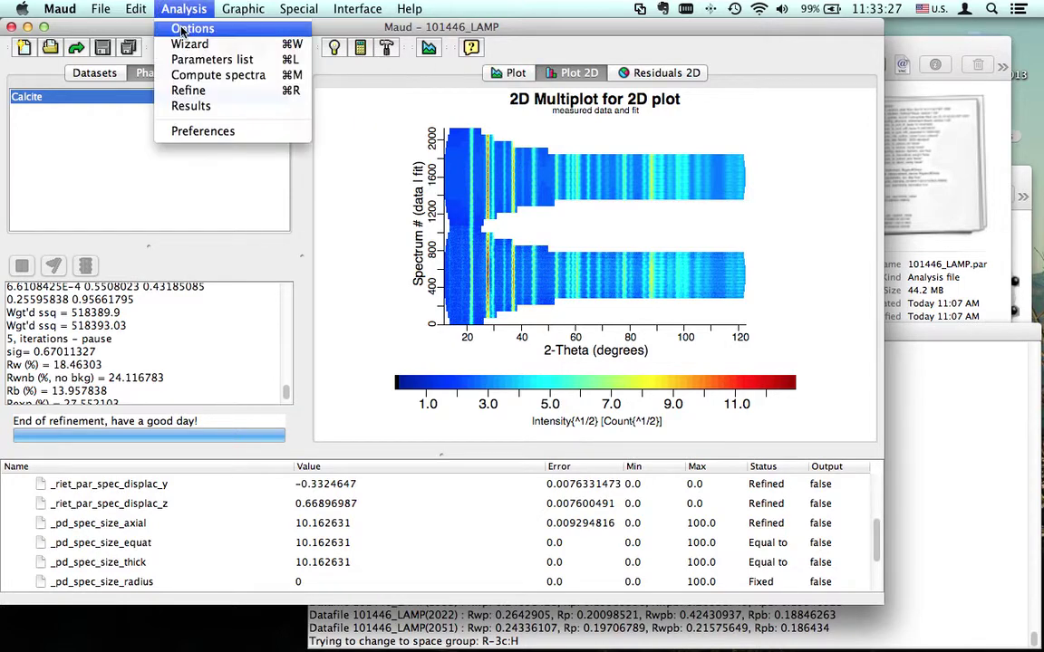
pyautogui.click(185, 32)
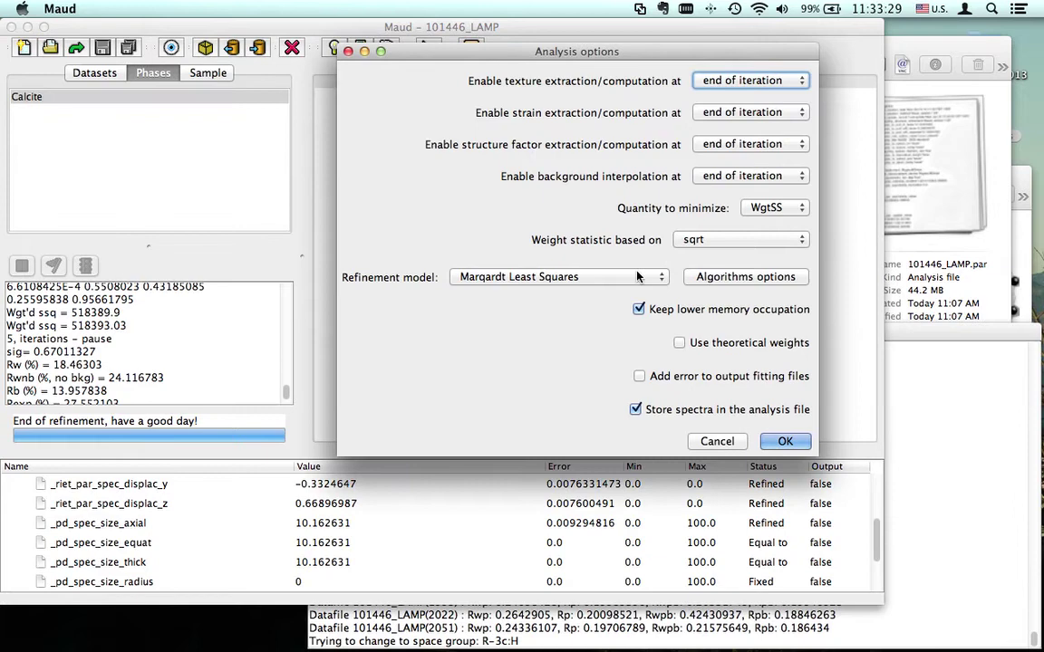
pyautogui.click(710, 281)
pyautogui.moveTo(482, 79); pyautogui.dragTo(462, 80)
pyautogui.click(575, 238)
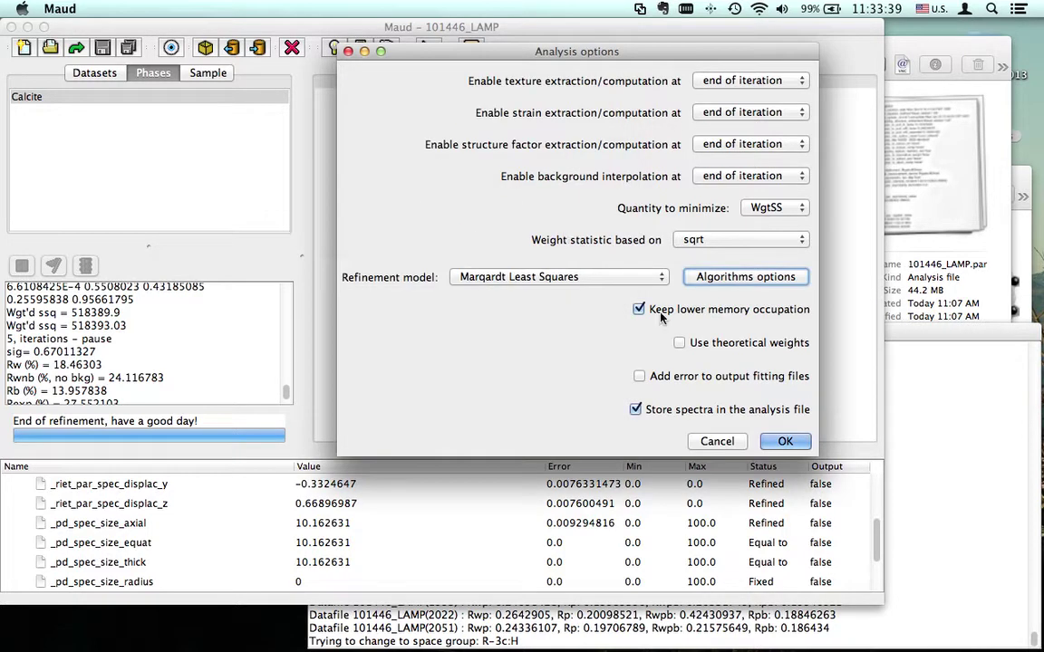
pyautogui.click(784, 442)
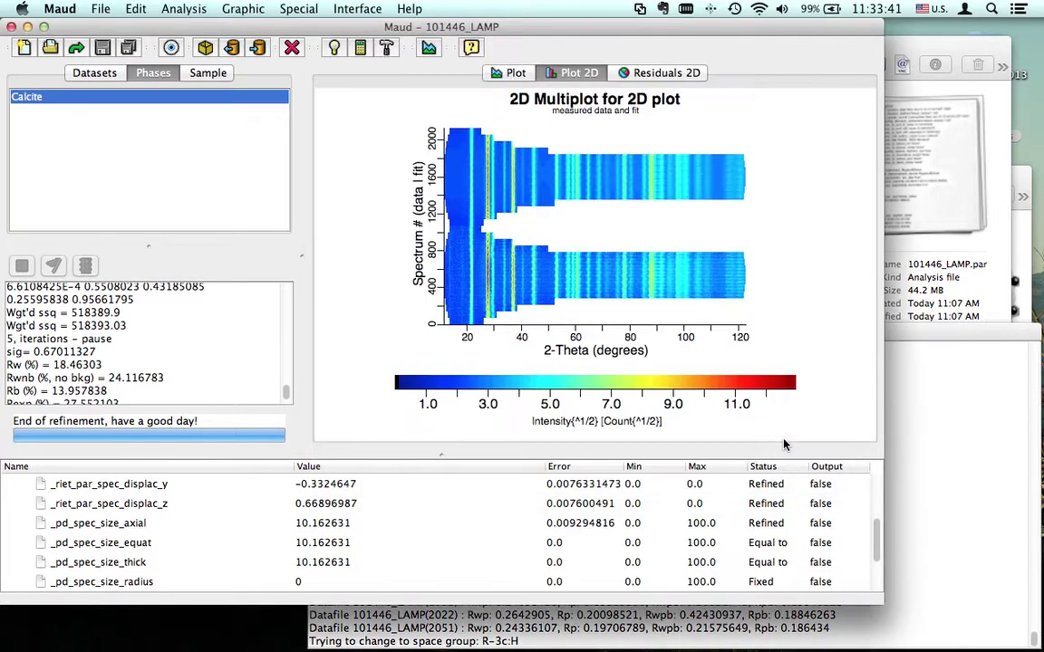
pyautogui.click(387, 49)
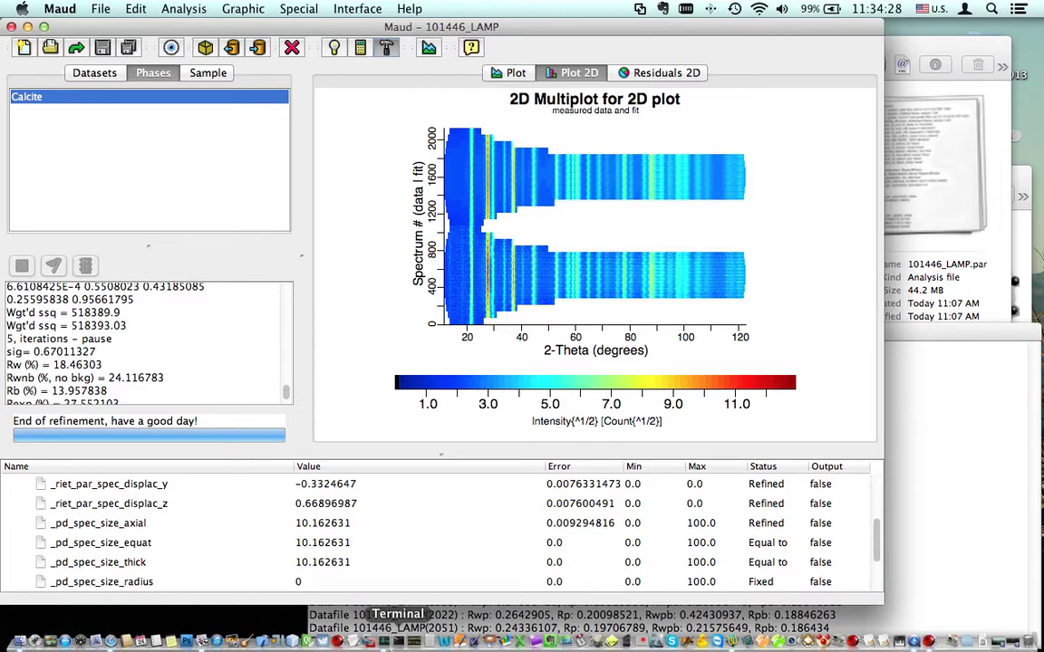
# Switch to Activity Monitor to check Maud's processor and memory use, and return to the Maud window
pyautogui.click(392, 642)
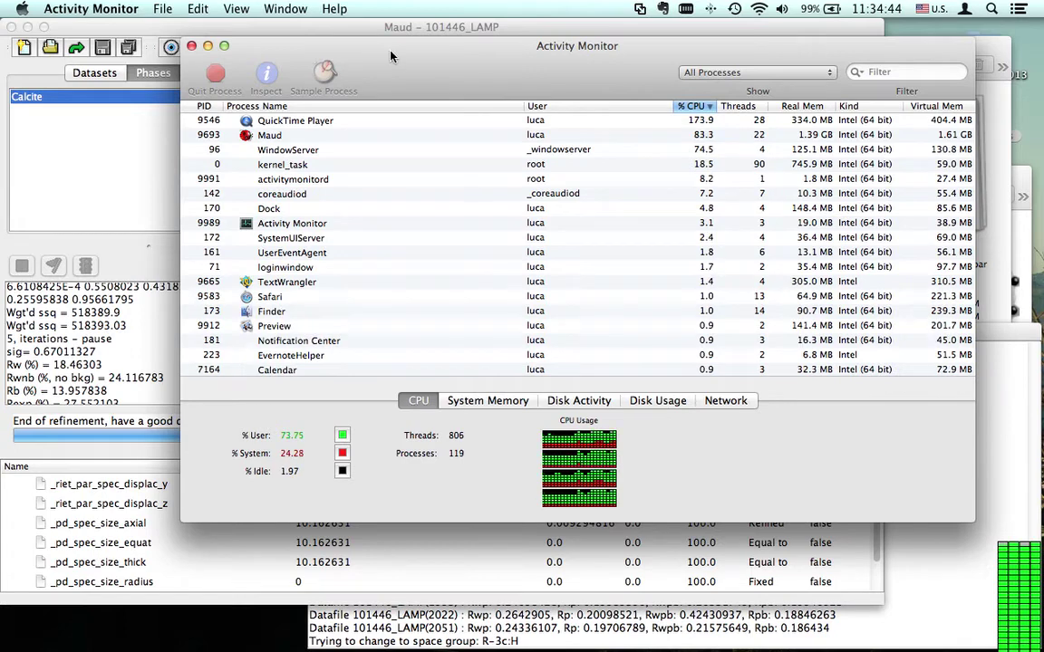
pyautogui.click(114, 10)
pyautogui.click(129, 78)
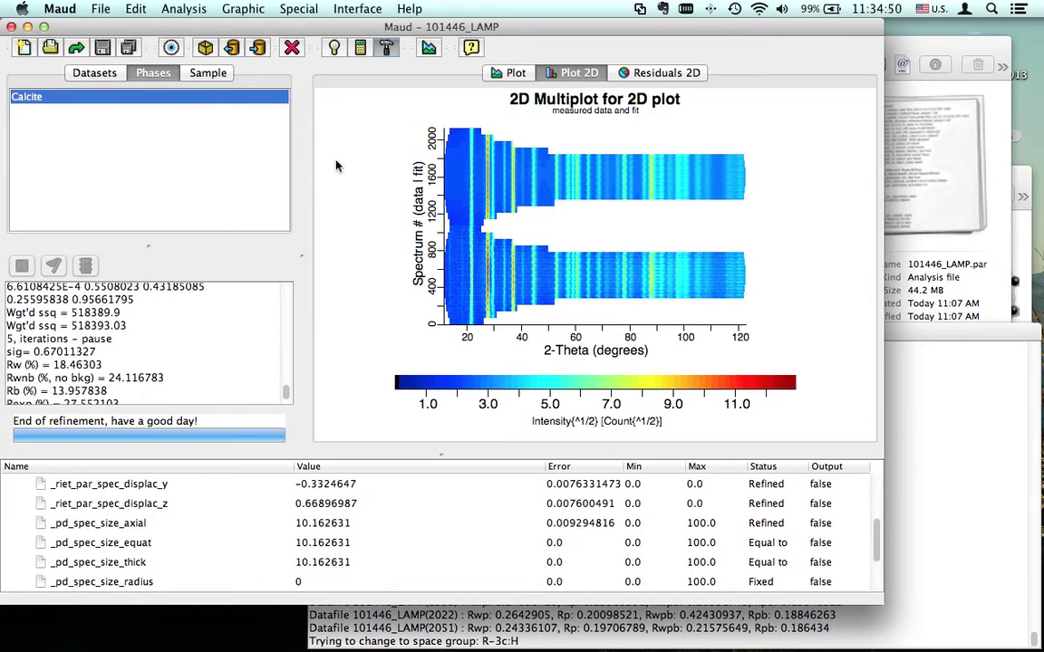
# Bring the Maud console to the front and shift the ODF progress window slightly to follow the running refinement
pyautogui.click(962, 471)
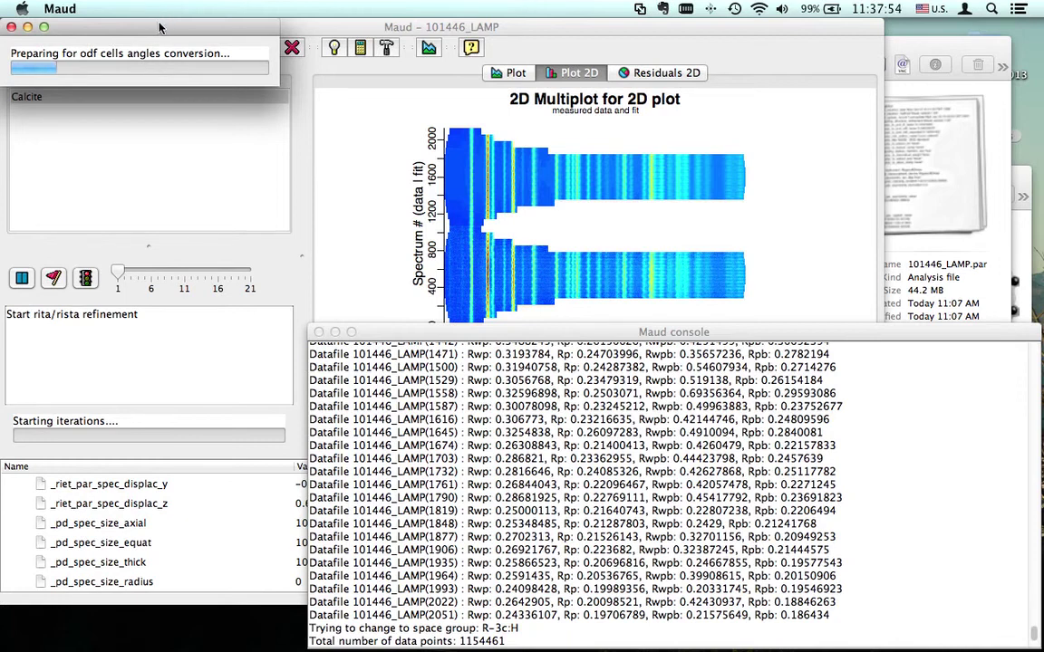
pyautogui.moveTo(157, 32)
pyautogui.mouseDown()
pyautogui.moveTo(182, 54)
pyautogui.moveTo(154, 27)
pyautogui.mouseUp()
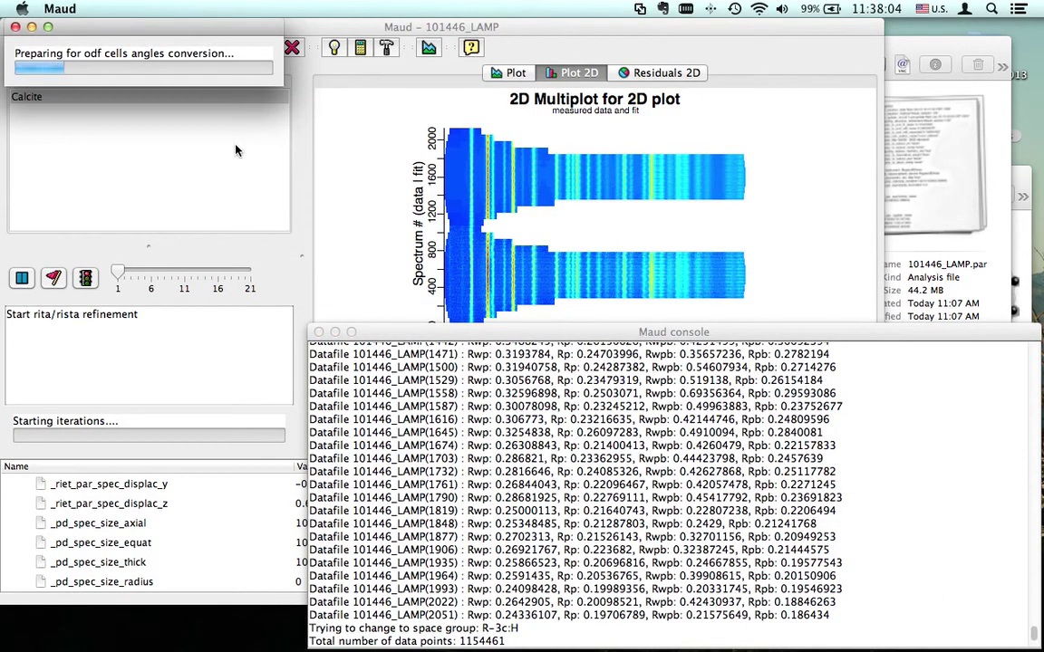
pyautogui.moveTo(802, 647)
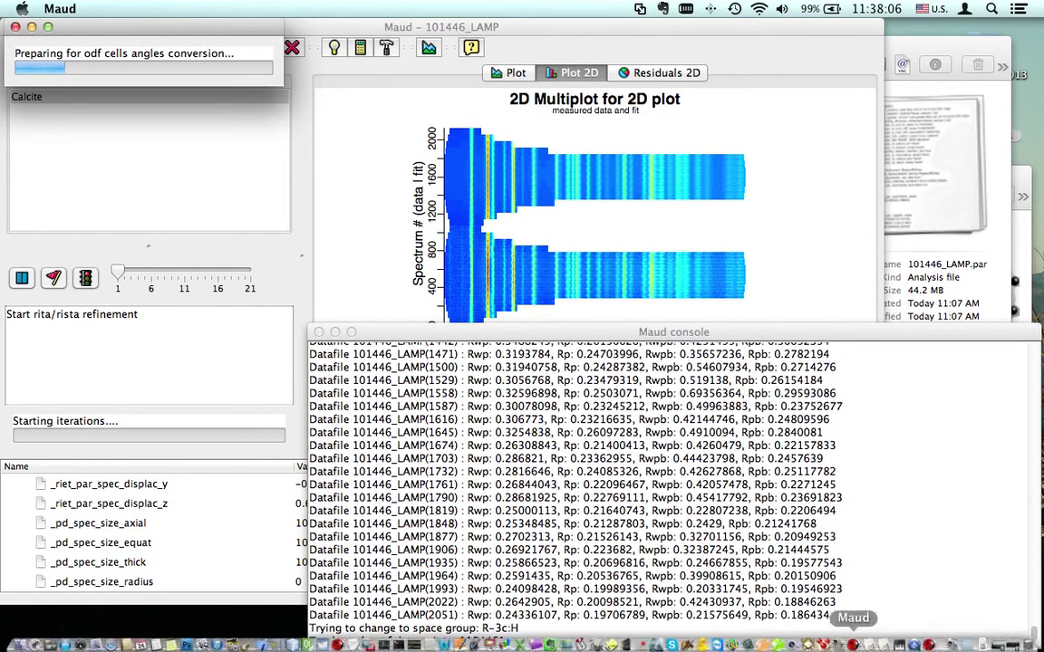